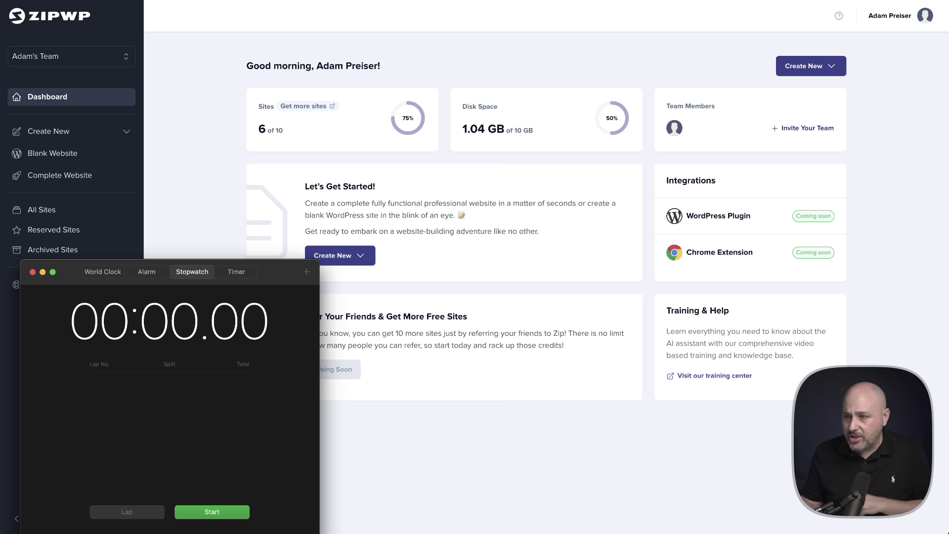
# Bring the ZipWP dashboard to the front and open the Create New site choices.
pyautogui.click(441, 486)
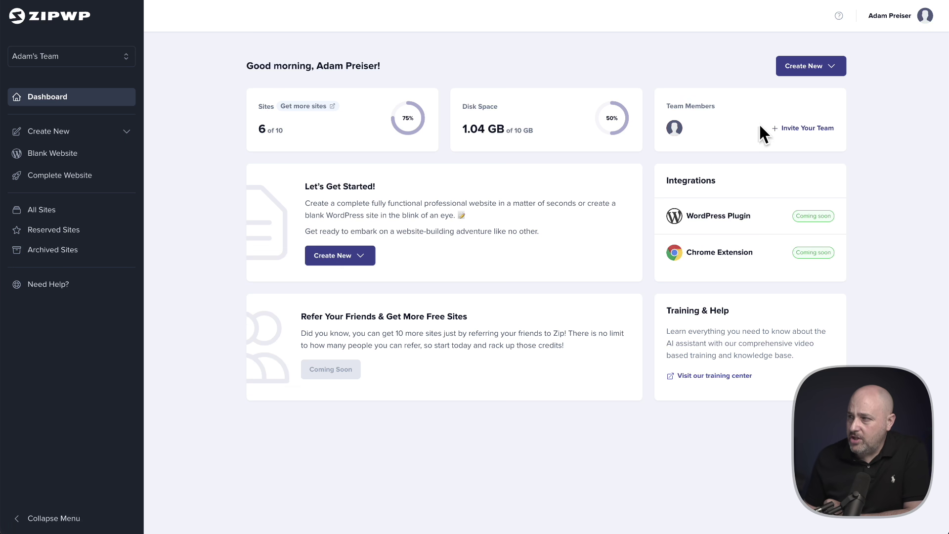
pyautogui.click(806, 69)
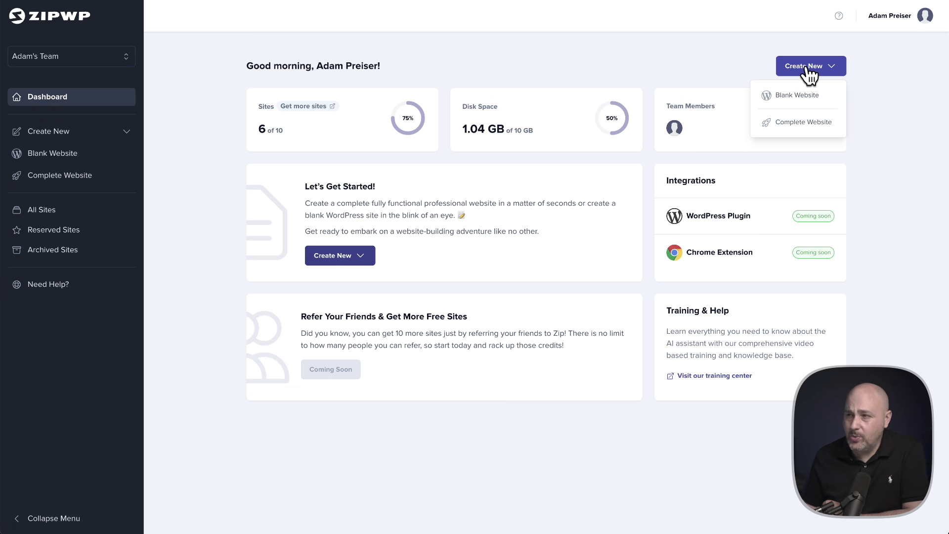
# Choose Complete Website and name it 'Clean Waters', copied from the TextEdit notes.
pyautogui.click(806, 124)
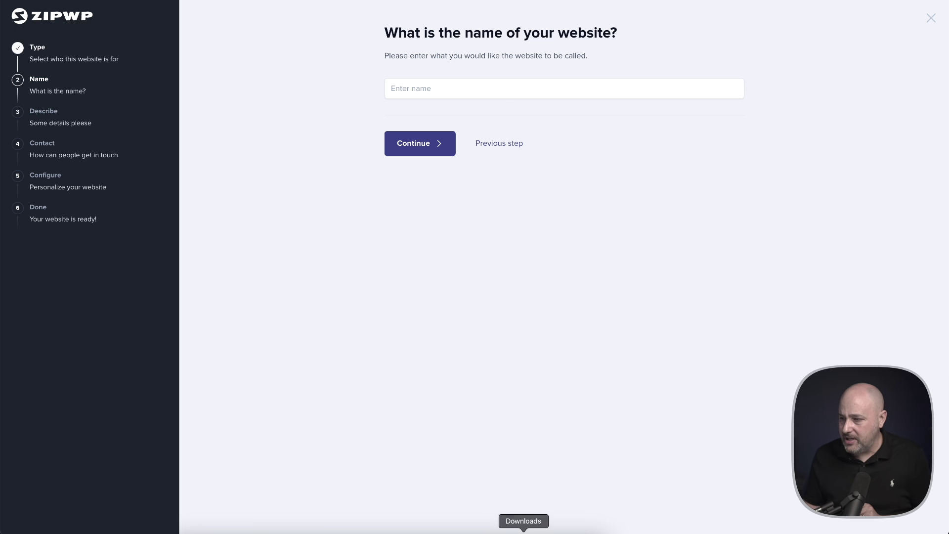
pyautogui.click(439, 524)
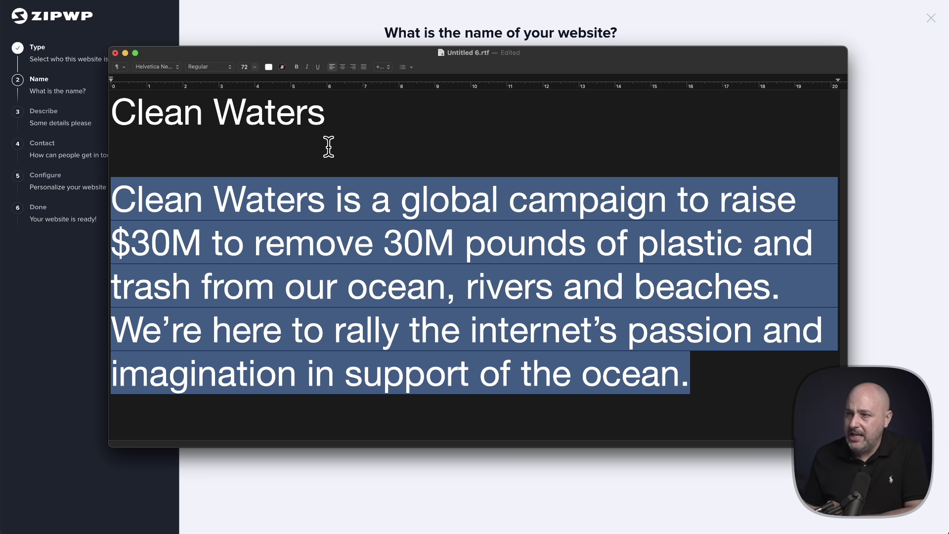
pyautogui.moveTo(327, 120); pyautogui.dragTo(103, 121)
pyautogui.press('super+c')
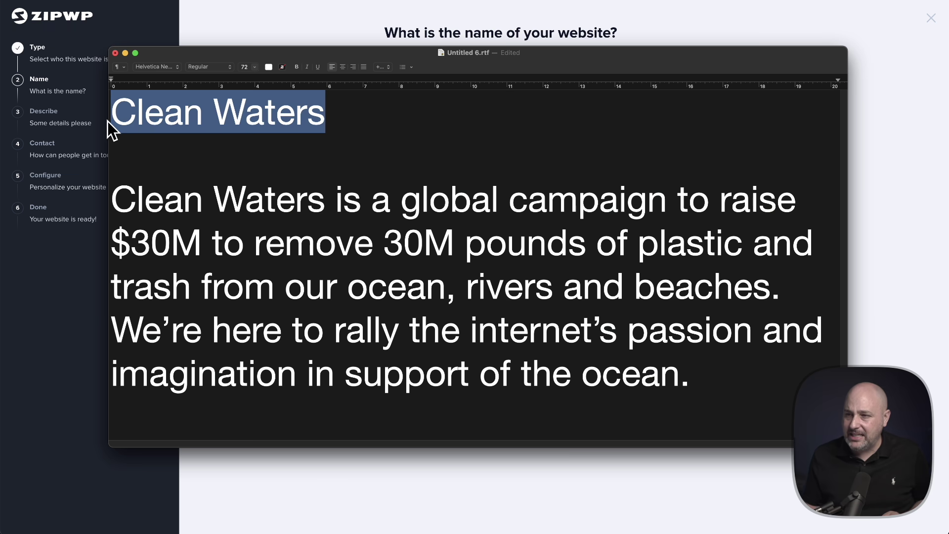
pyautogui.click(295, 38)
pyautogui.click(452, 90)
pyautogui.press('super+v')
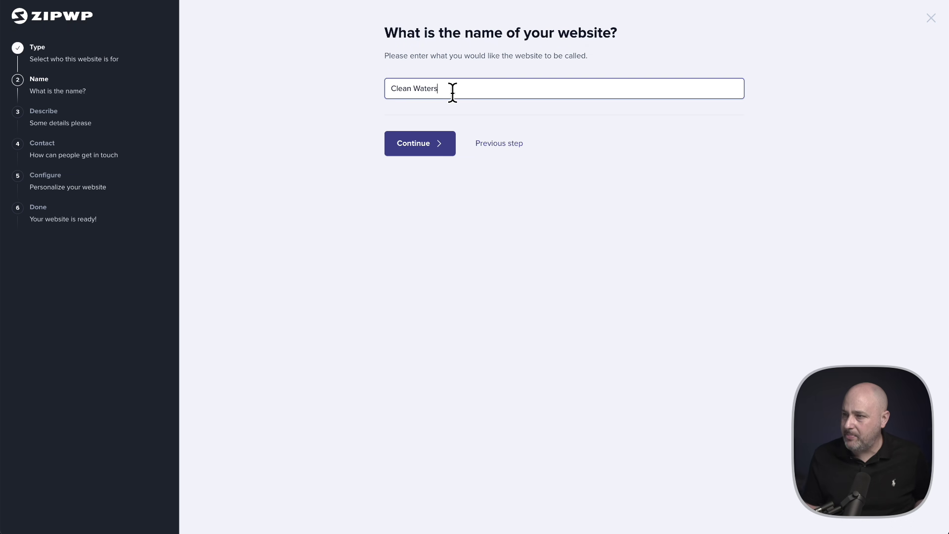
pyautogui.click(431, 146)
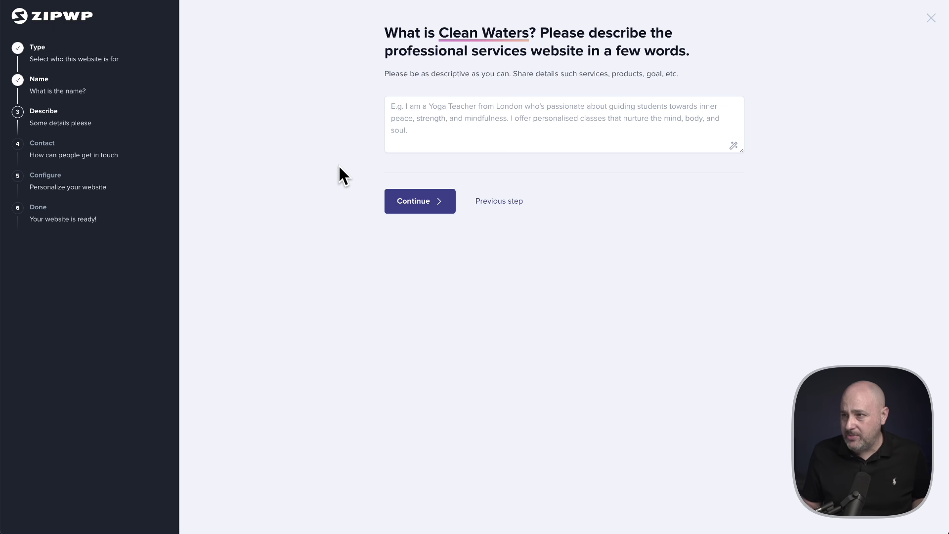
# Paste the $30M ocean cleanup campaign paragraph from the notes as the site description and continue.
pyautogui.click(440, 529)
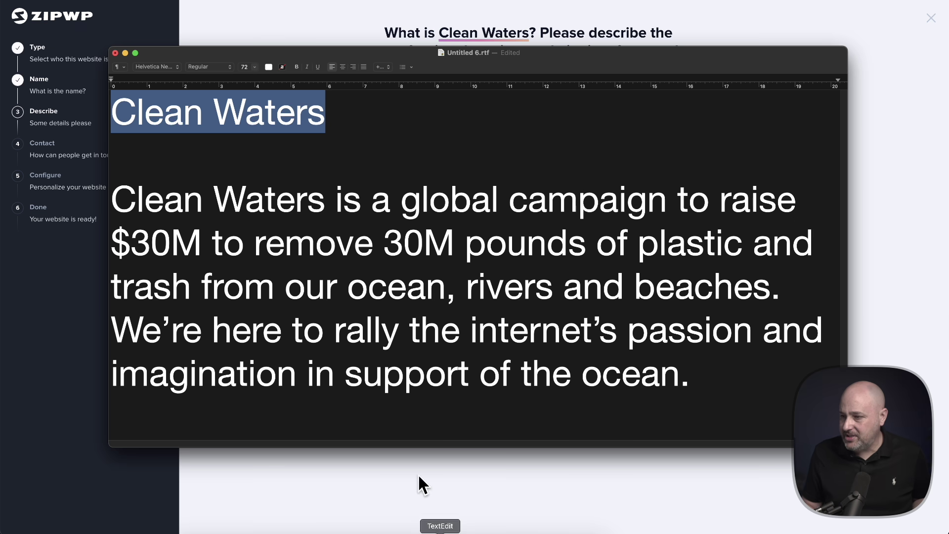
pyautogui.moveTo(119, 199); pyautogui.dragTo(690, 379)
pyautogui.press('super+c')
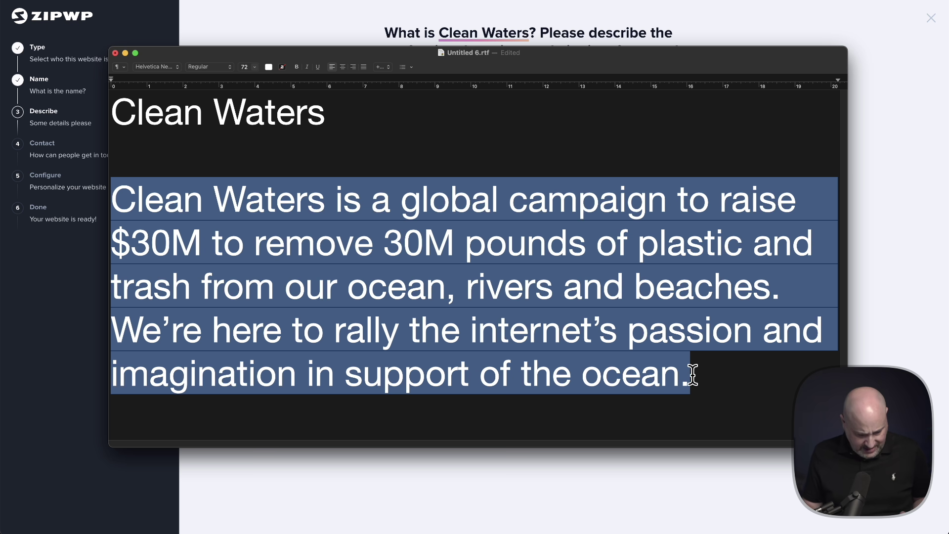
pyautogui.click(876, 341)
pyautogui.click(527, 117)
pyautogui.press('super+v')
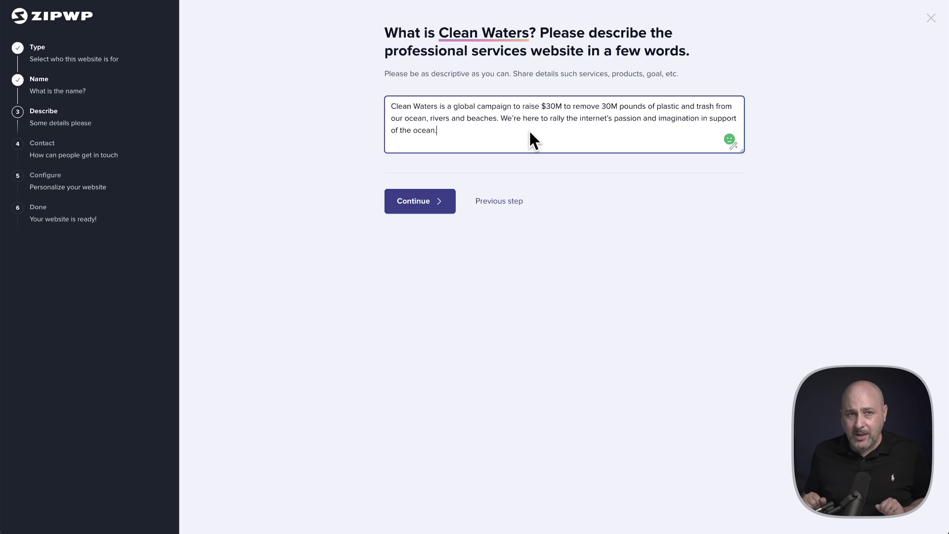
pyautogui.click(404, 206)
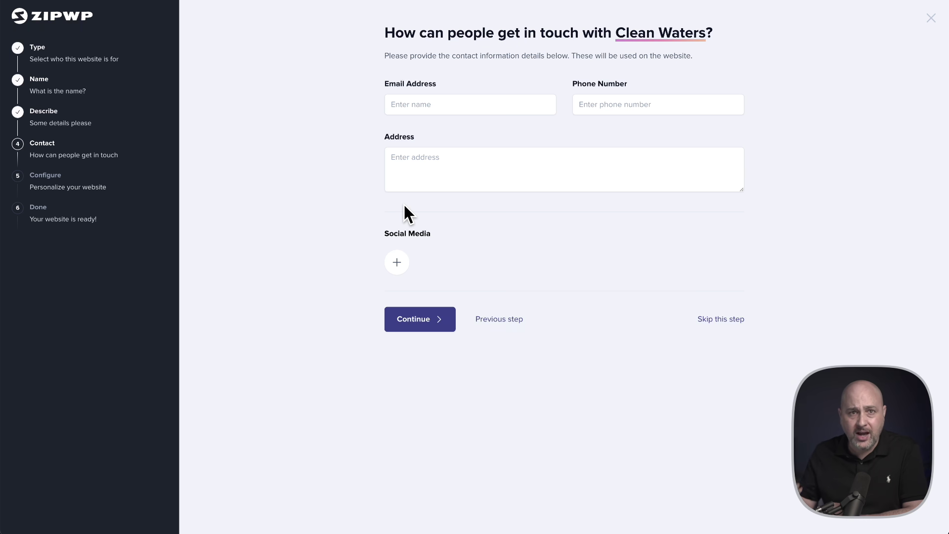
# Look over the social media link options without adding any, and start the stopwatch to time the build.
pyautogui.click(398, 264)
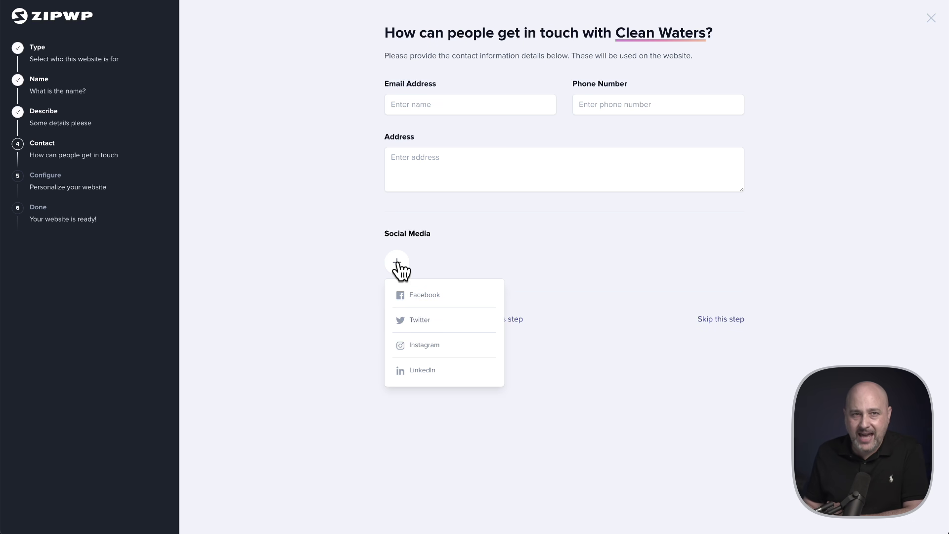
pyautogui.click(466, 255)
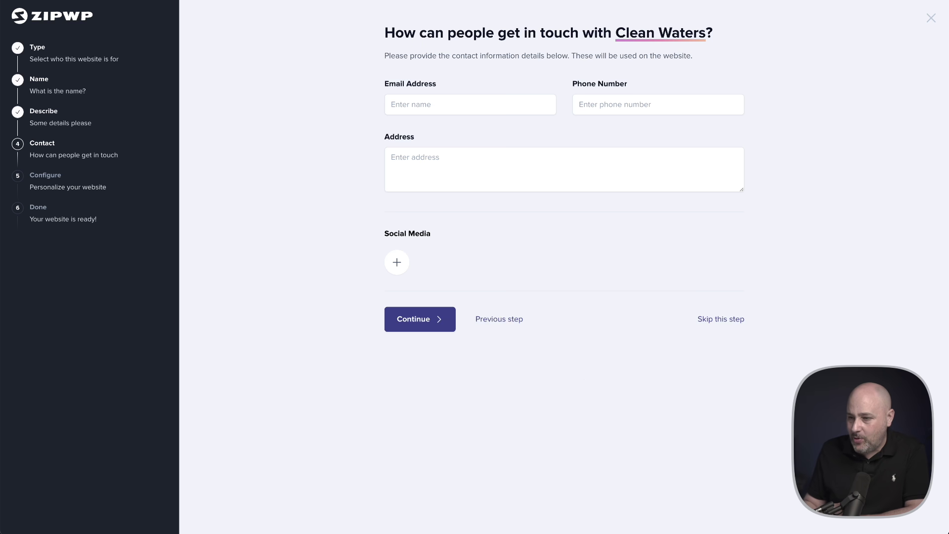
pyautogui.click(474, 530)
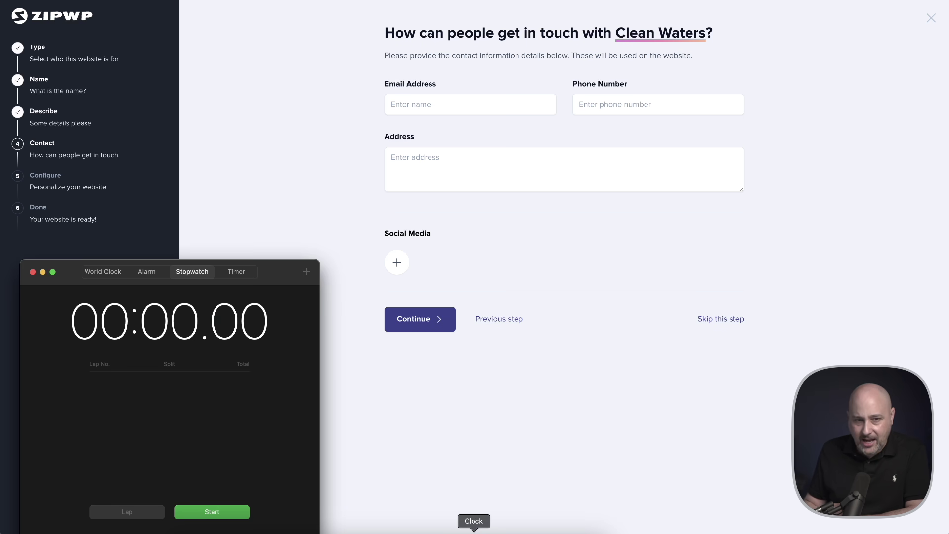
pyautogui.click(212, 511)
pyautogui.click(696, 433)
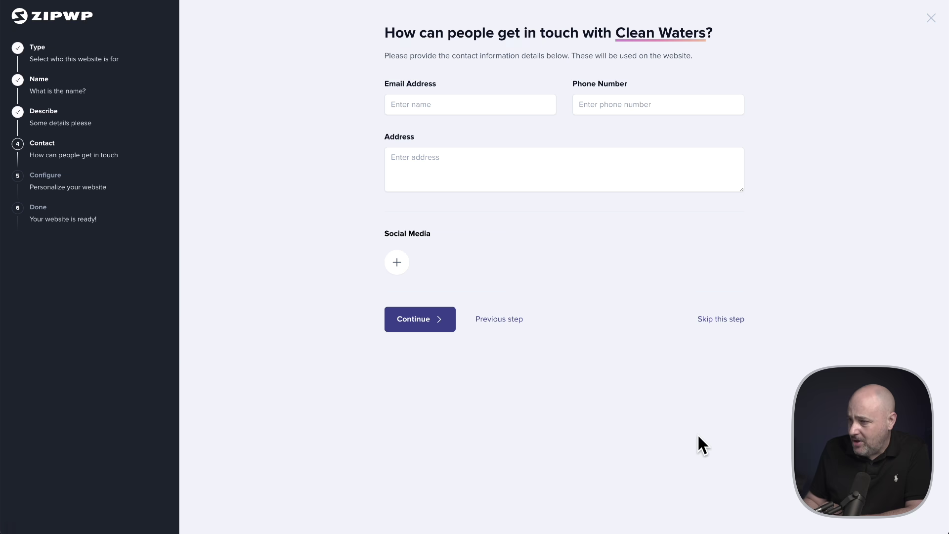
# Skip the contact details to start building the site, keeping the running stopwatch in view.
pyautogui.click(710, 319)
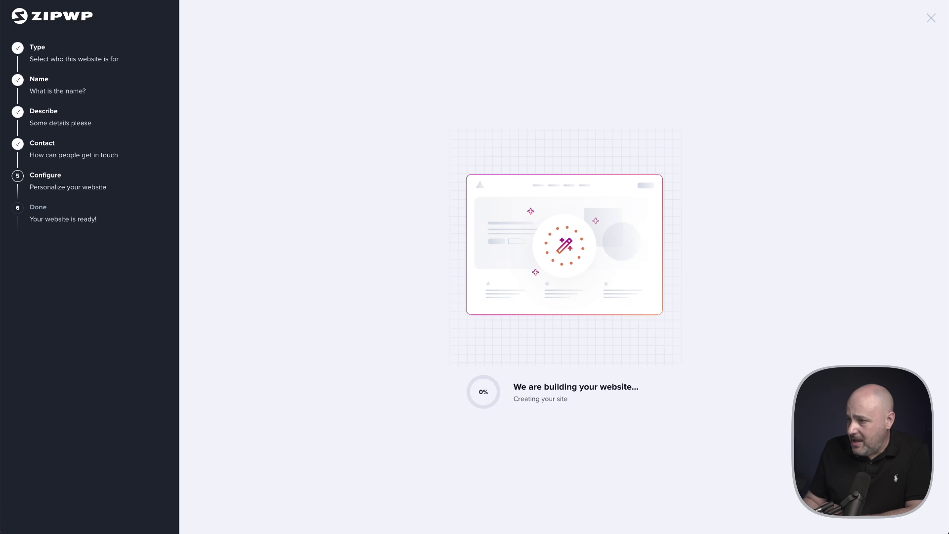
pyautogui.click(473, 531)
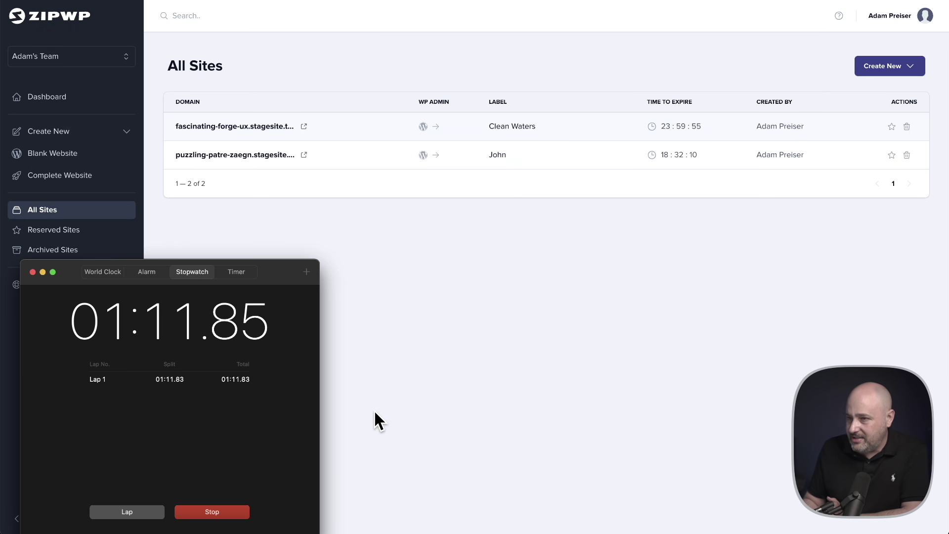
pyautogui.click(185, 512)
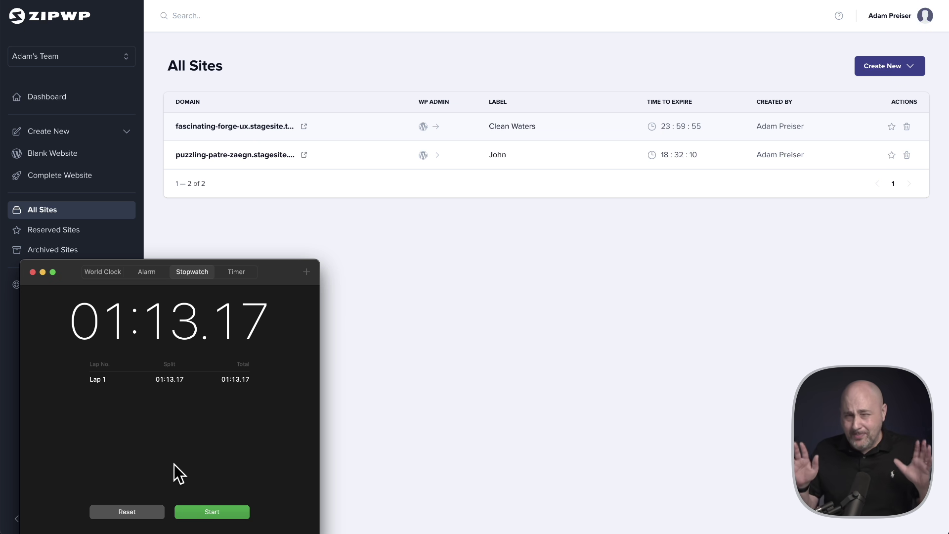
pyautogui.click(479, 277)
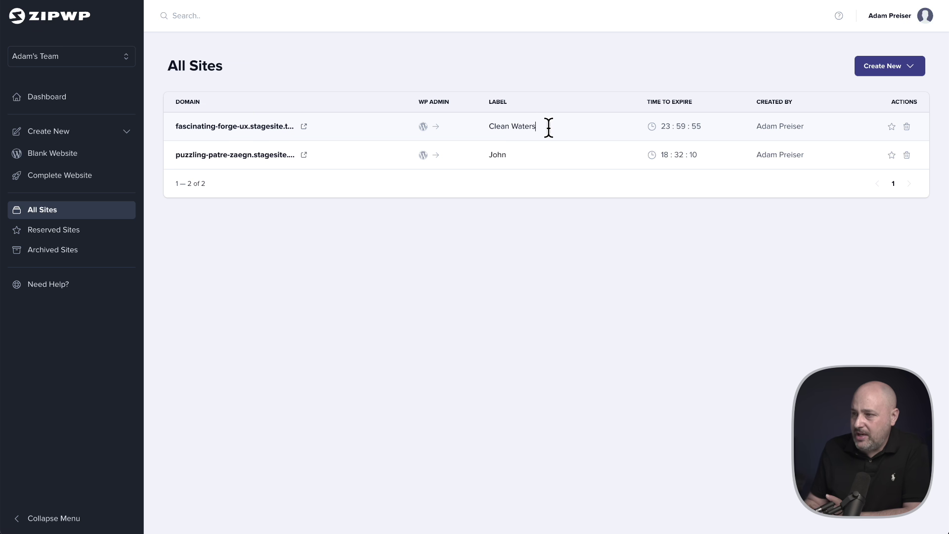
pyautogui.write('ghjghj')
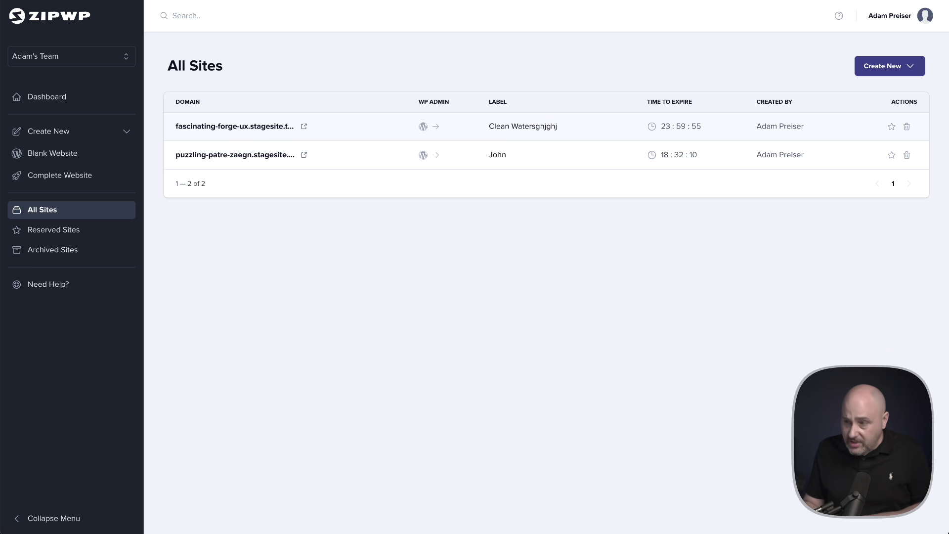
pyautogui.press('Return')
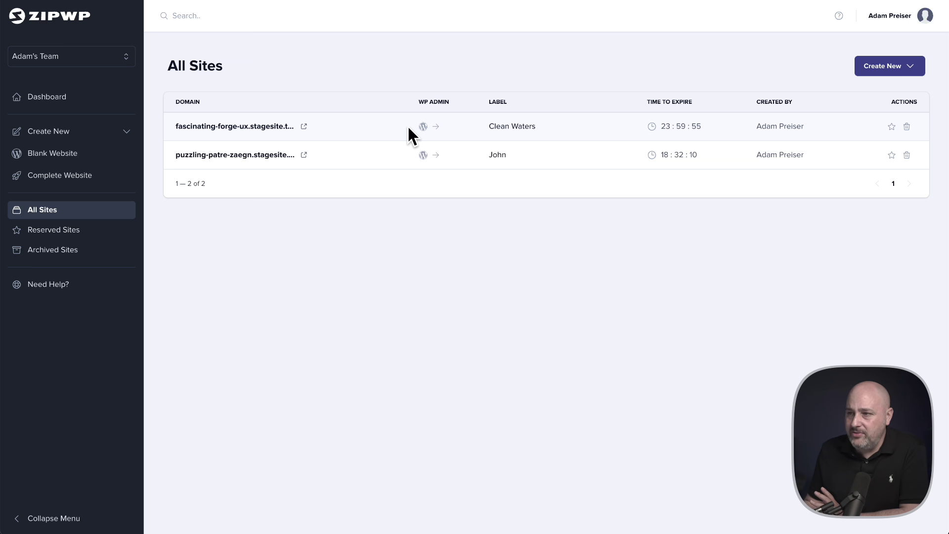
# Open the new Clean Waters site and highlight its heading and the plastic-cleanup tagline lines.
pyautogui.click(250, 127)
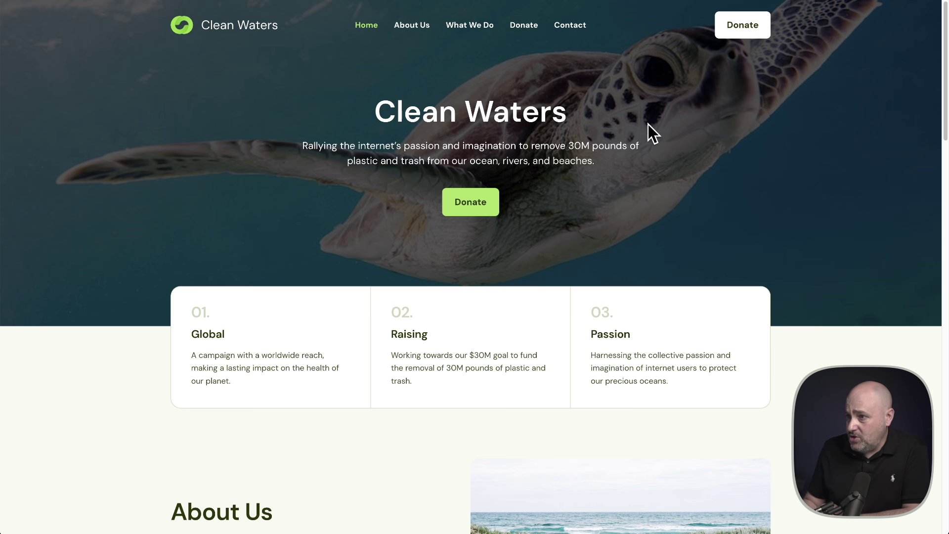
pyautogui.moveTo(376, 101); pyautogui.dragTo(568, 105)
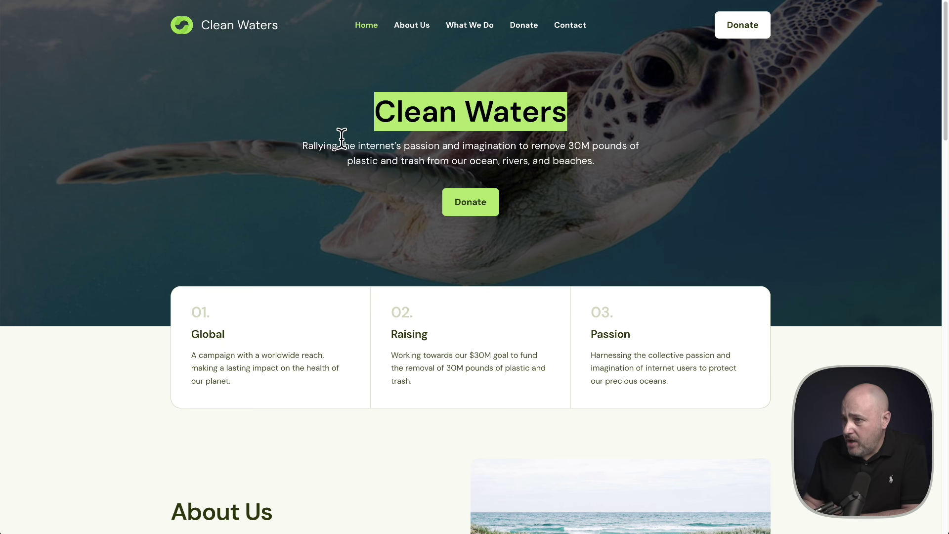
pyautogui.moveTo(302, 144); pyautogui.dragTo(580, 144)
pyautogui.click(664, 136)
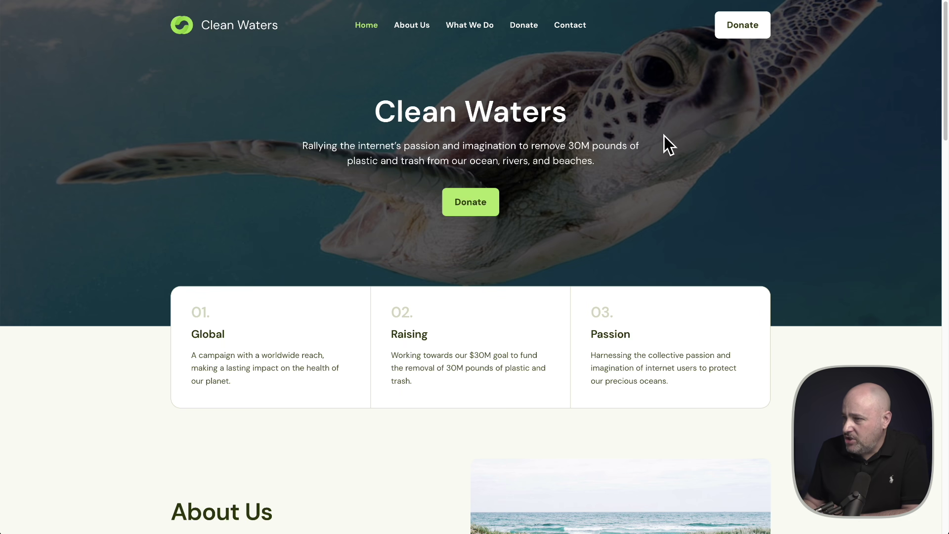
pyautogui.tripleClick(665, 136)
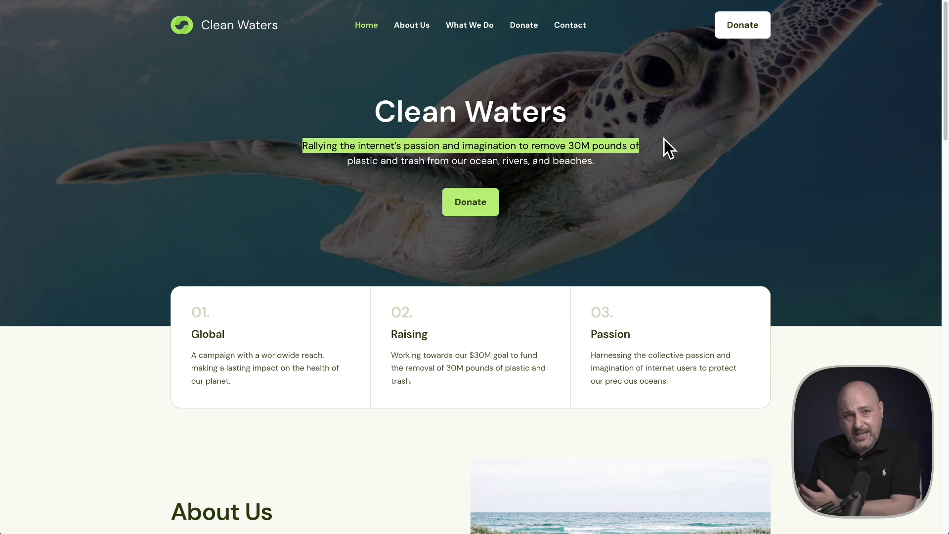
pyautogui.click(613, 161)
pyautogui.moveTo(347, 161); pyautogui.dragTo(612, 161)
pyautogui.click(612, 161)
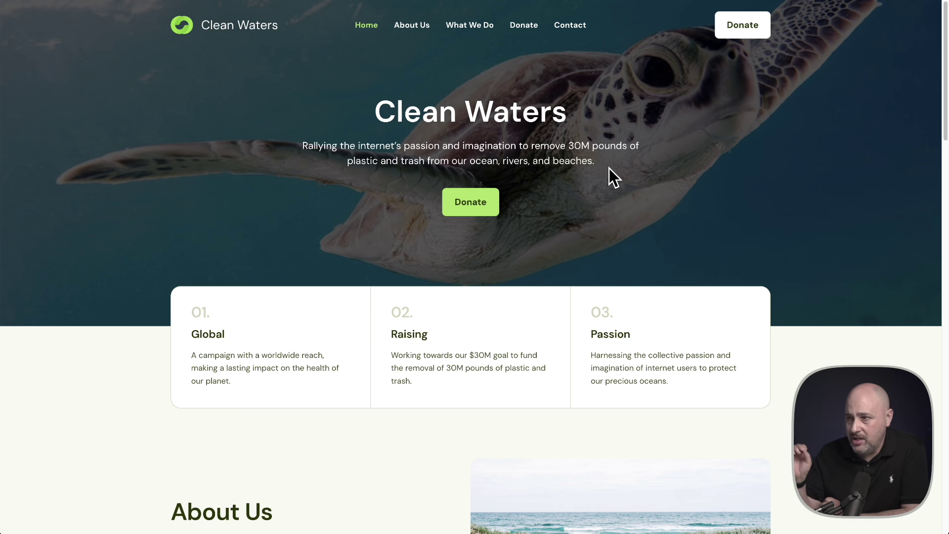
pyautogui.scroll(-2, 609, 168)
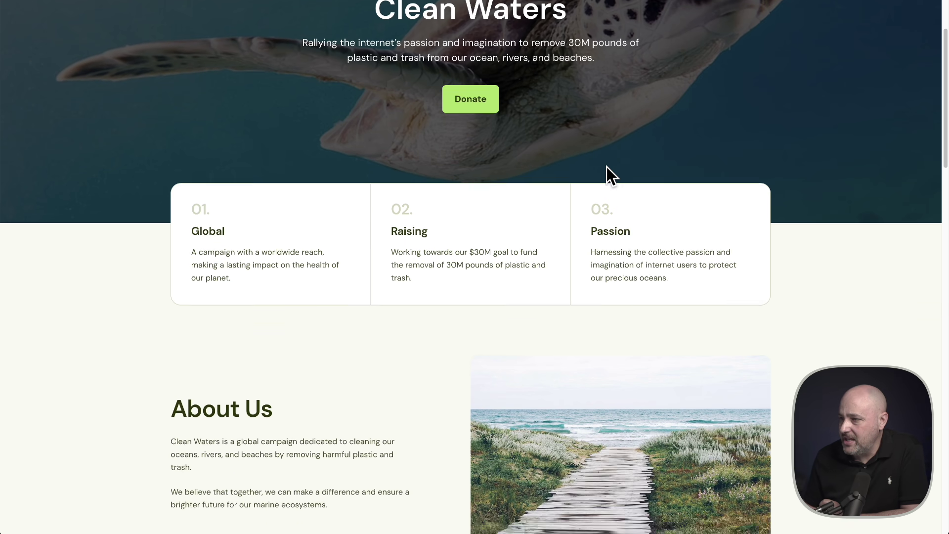
pyautogui.scroll(-4, 606, 171)
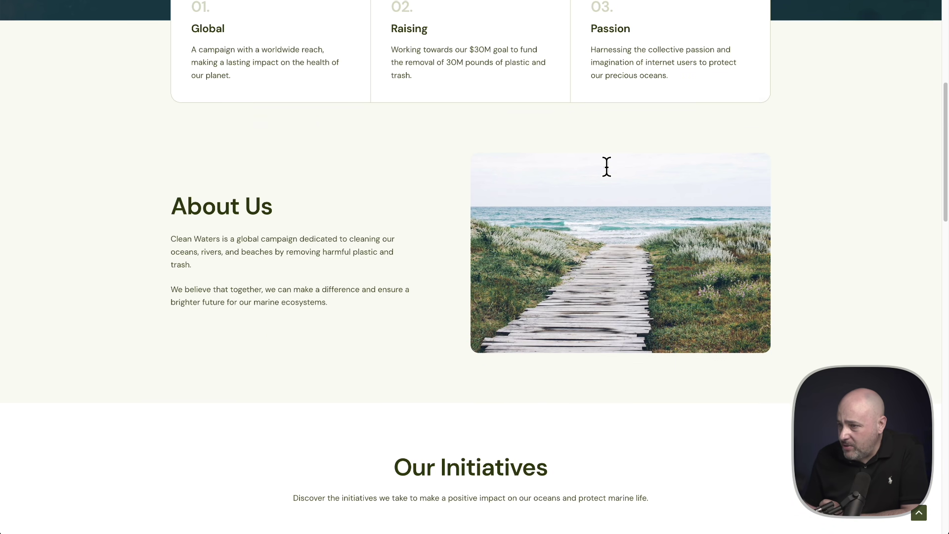
pyautogui.scroll(-2, 606, 166)
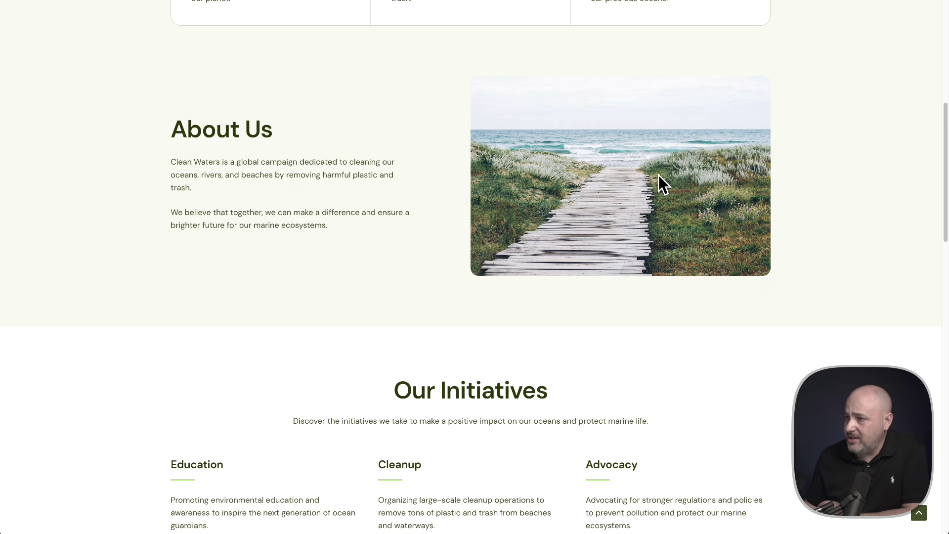
pyautogui.scroll(1, 616, 195)
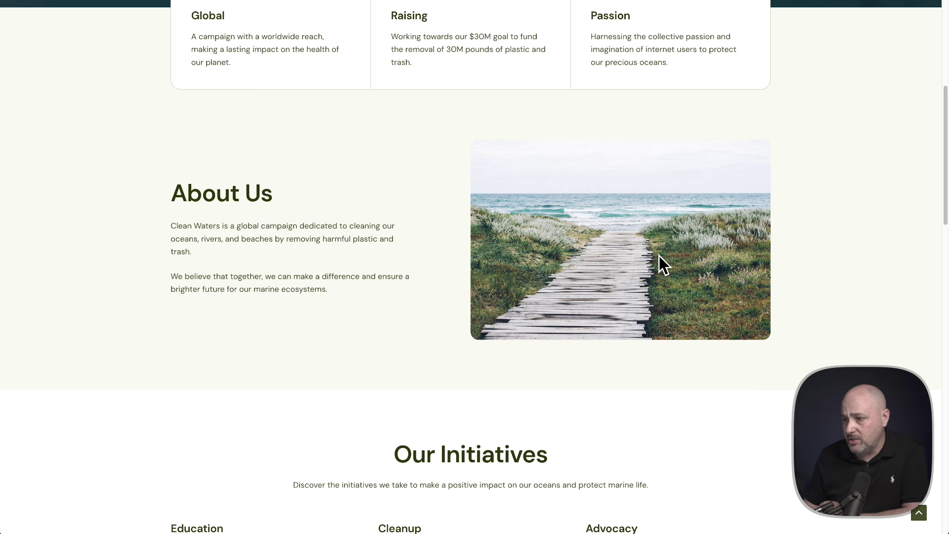
pyautogui.scroll(-5, 660, 256)
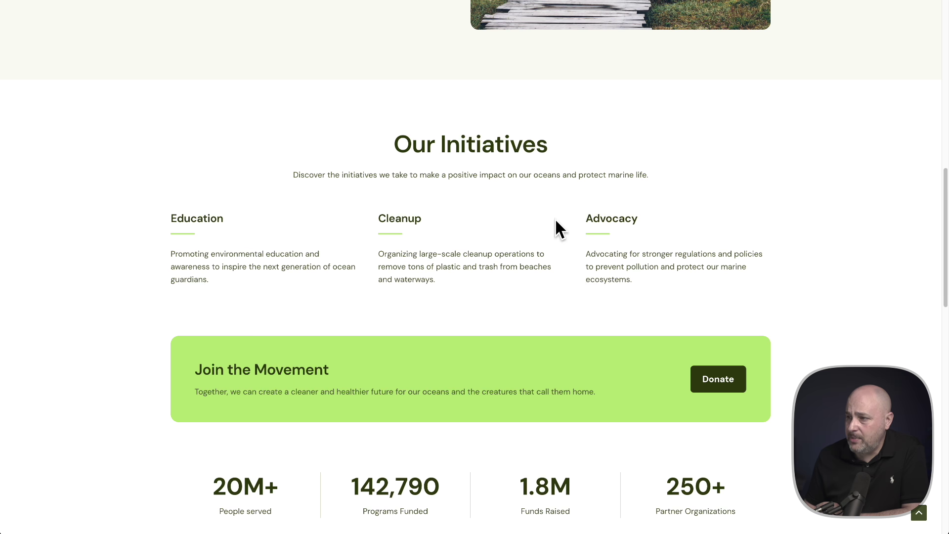
pyautogui.scroll(-3, 516, 219)
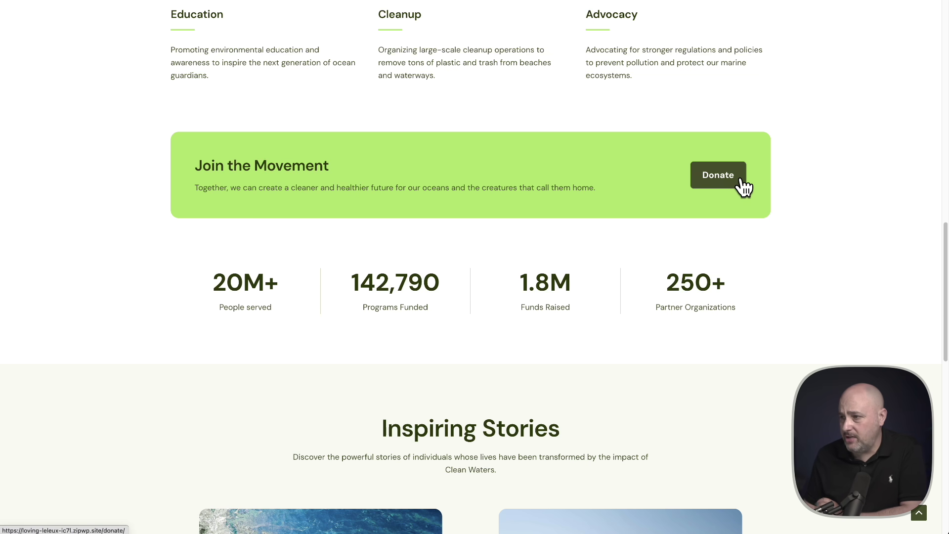
pyautogui.scroll(-3, 398, 223)
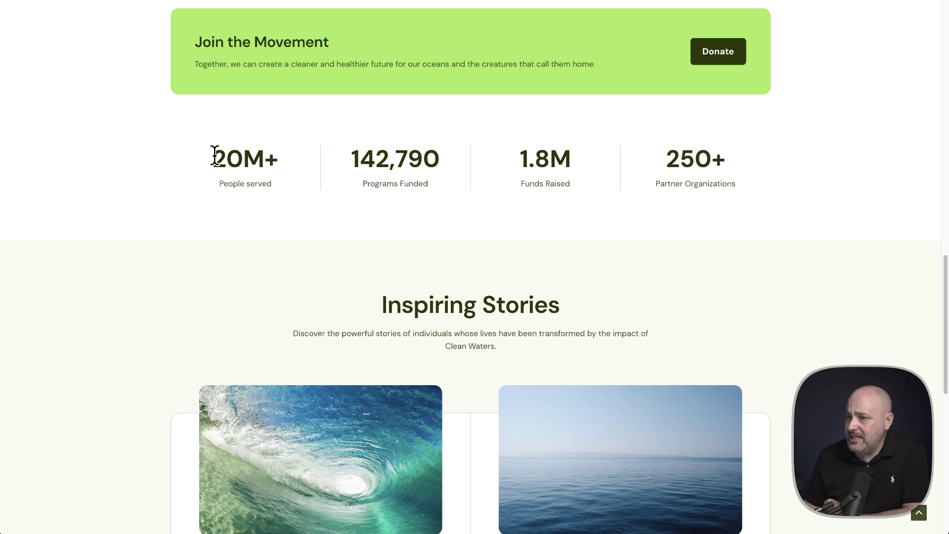
pyautogui.moveTo(215, 156); pyautogui.dragTo(306, 177)
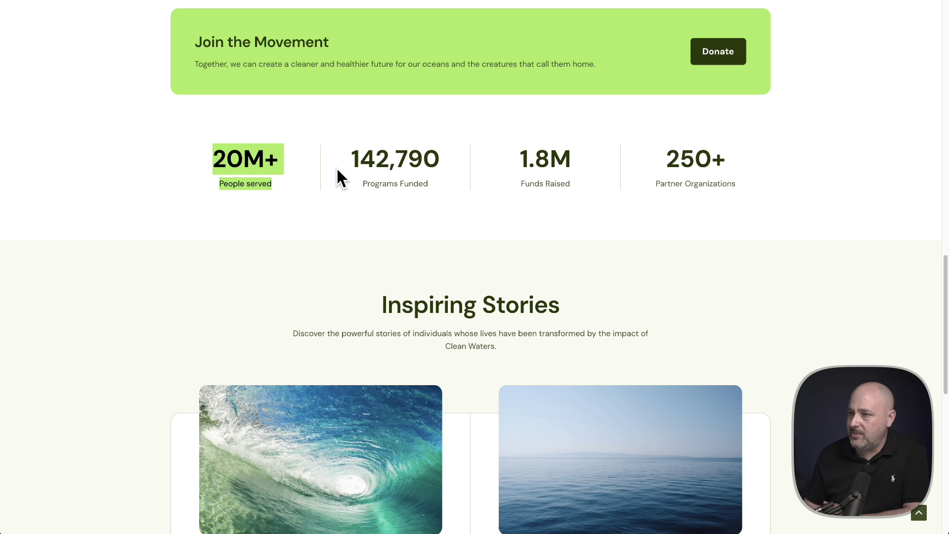
pyautogui.moveTo(342, 164); pyautogui.dragTo(440, 159)
pyautogui.moveTo(514, 155); pyautogui.dragTo(573, 159)
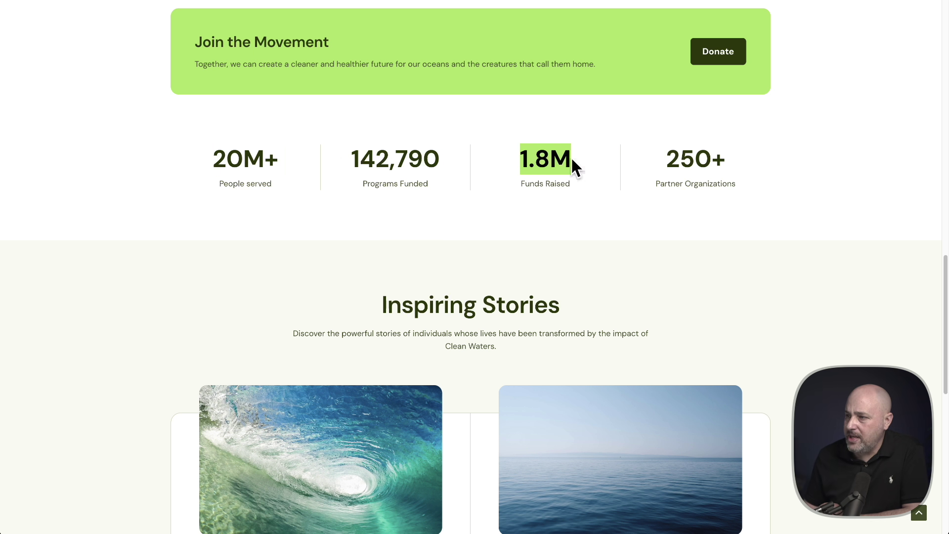
pyautogui.moveTo(658, 161); pyautogui.dragTo(731, 156)
pyautogui.scroll(-5, 521, 168)
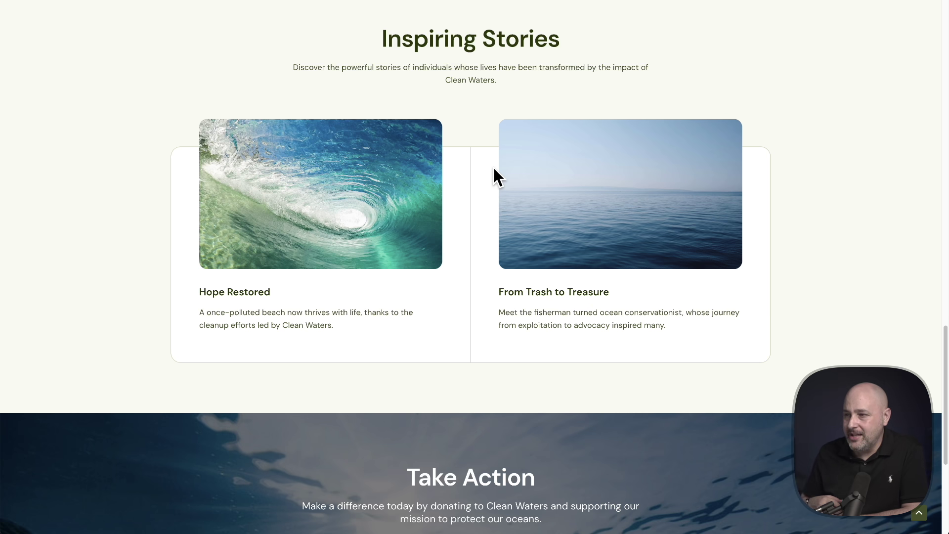
pyautogui.scroll(-5, 494, 168)
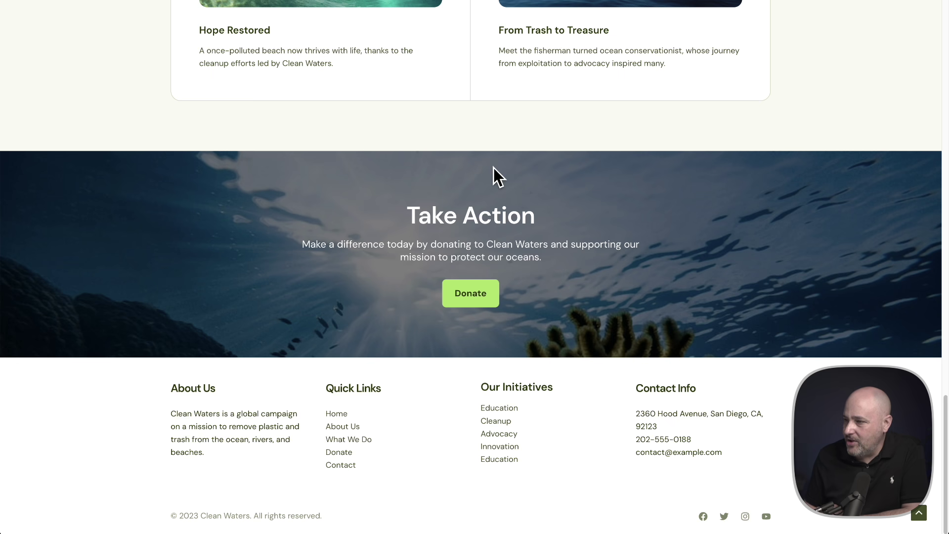
pyautogui.press('Home')
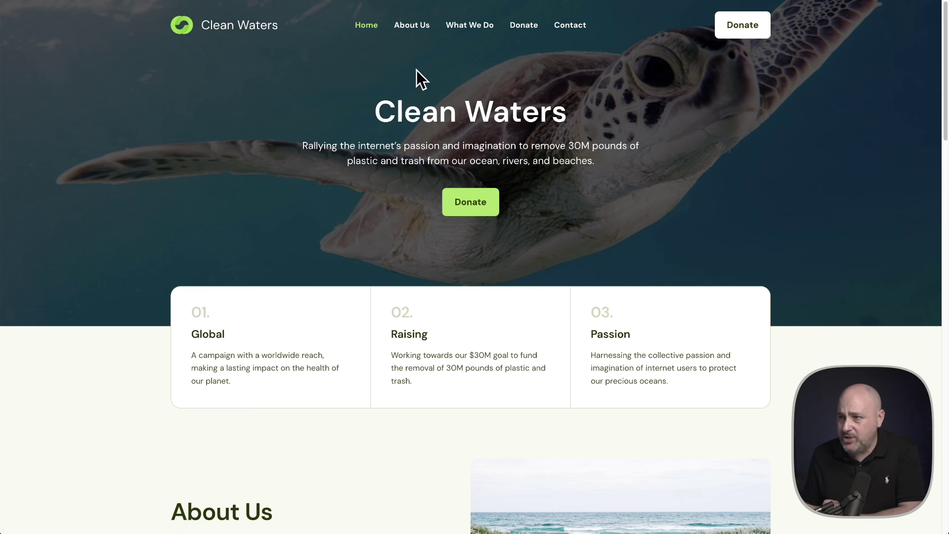
# Open the About Us page and scroll down to its Vision and Mission sections.
pyautogui.click(407, 28)
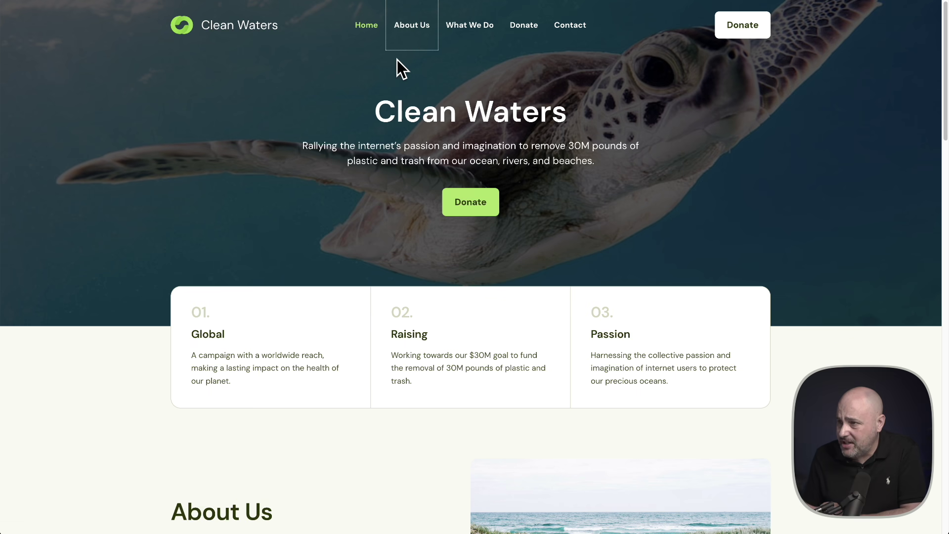
pyautogui.scroll(-3, 402, 67)
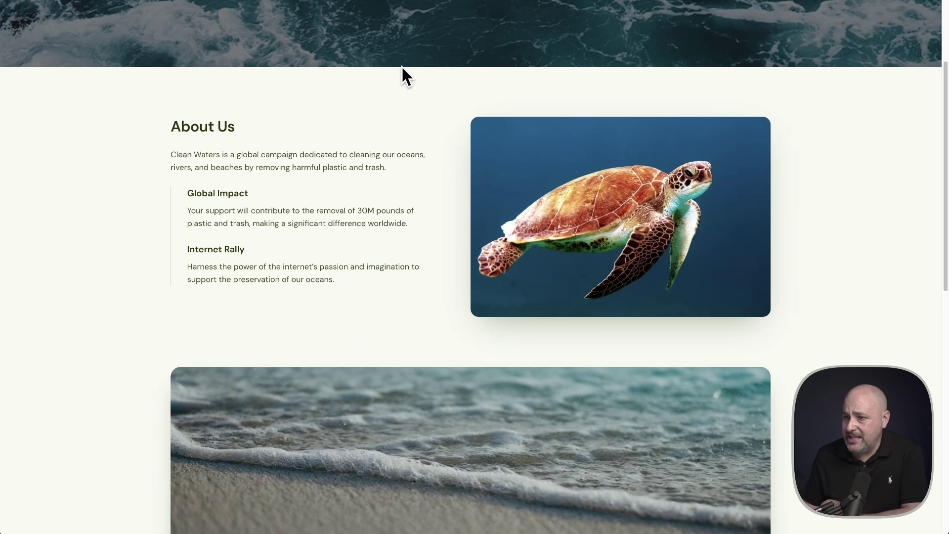
pyautogui.scroll(-4, 401, 67)
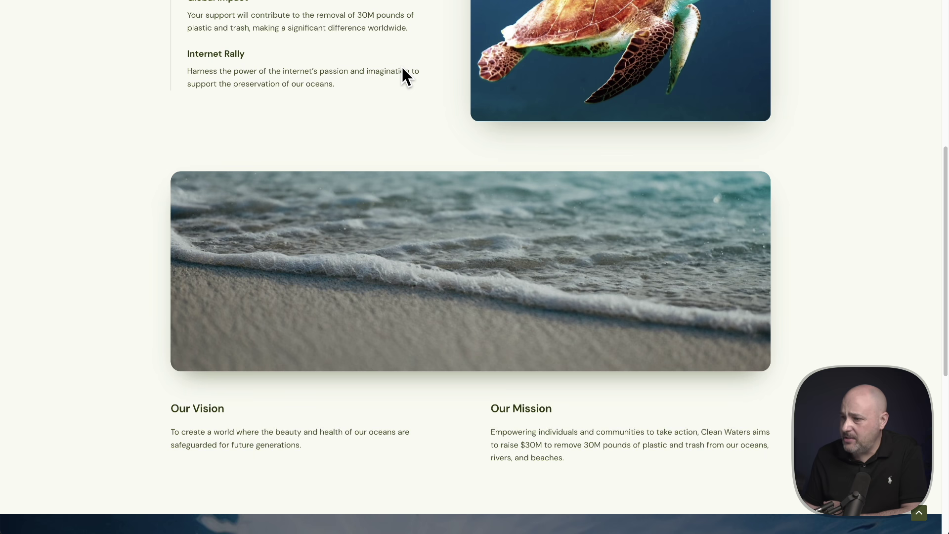
pyautogui.scroll(-3, 402, 68)
pyautogui.scroll(-2, 402, 67)
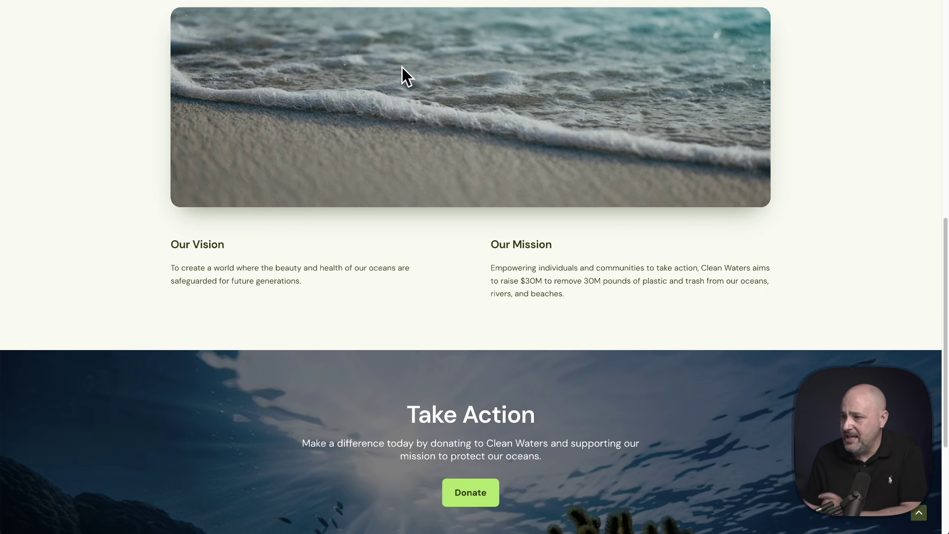
pyautogui.scroll(-2, 402, 67)
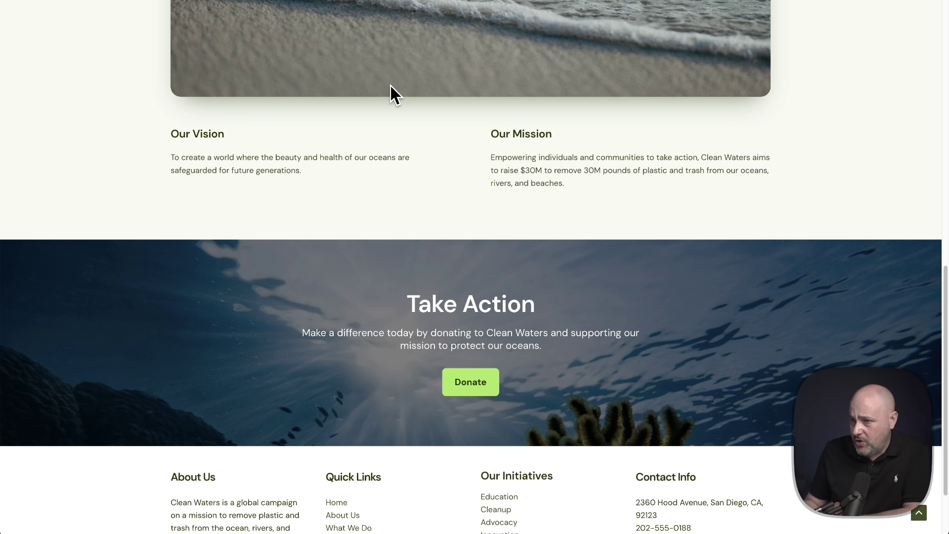
# Highlight the Our Vision and Our Mission statements, then return toward the top.
pyautogui.moveTo(173, 133); pyautogui.dragTo(318, 176)
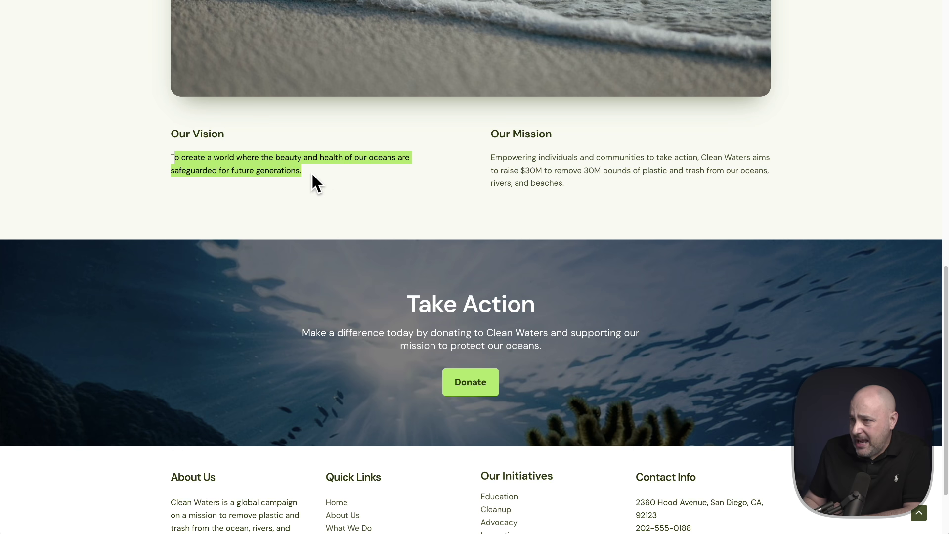
pyautogui.click(312, 175)
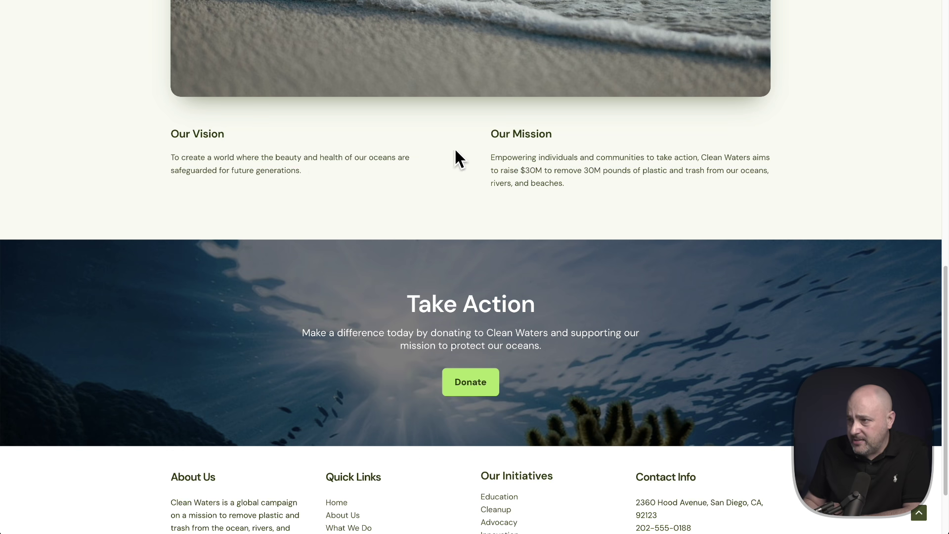
pyautogui.moveTo(488, 138); pyautogui.dragTo(544, 141)
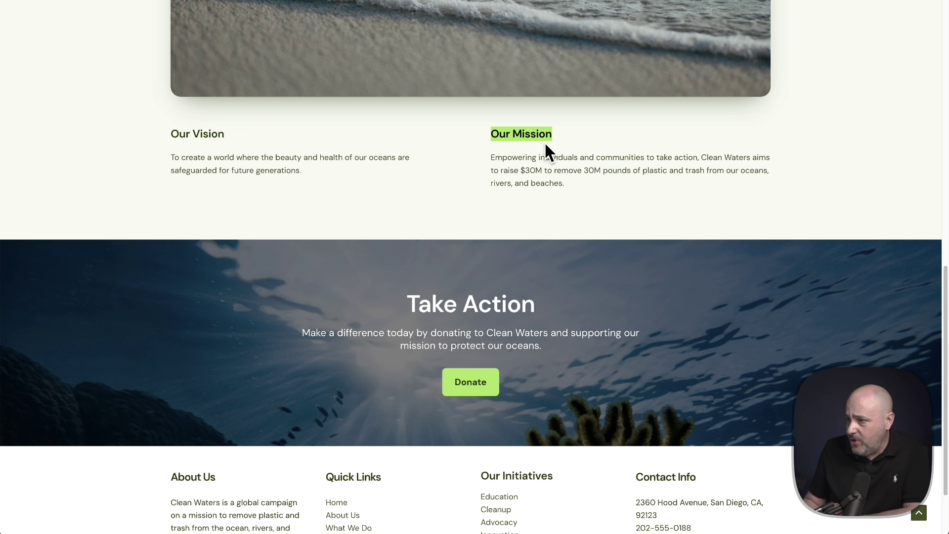
pyautogui.moveTo(489, 160); pyautogui.dragTo(578, 183)
pyautogui.click(578, 182)
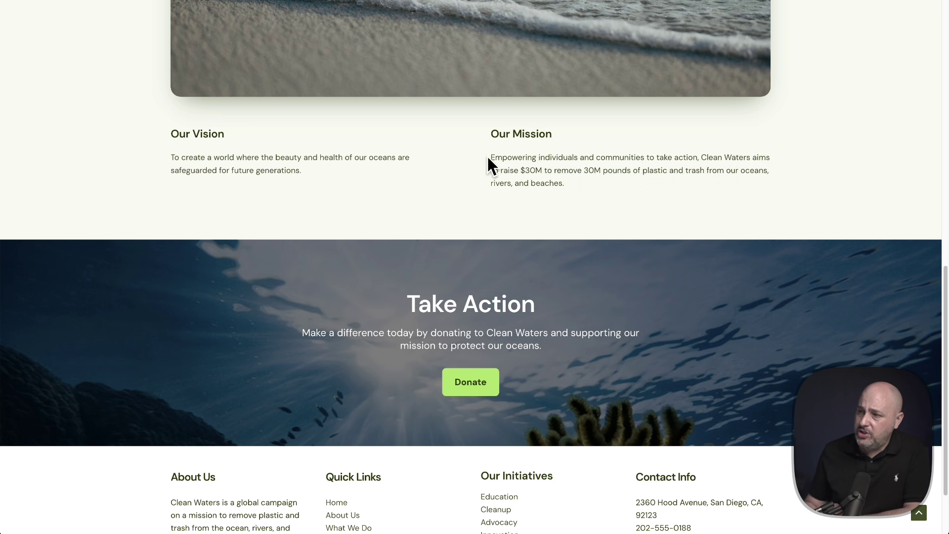
pyautogui.moveTo(493, 160); pyautogui.dragTo(505, 185)
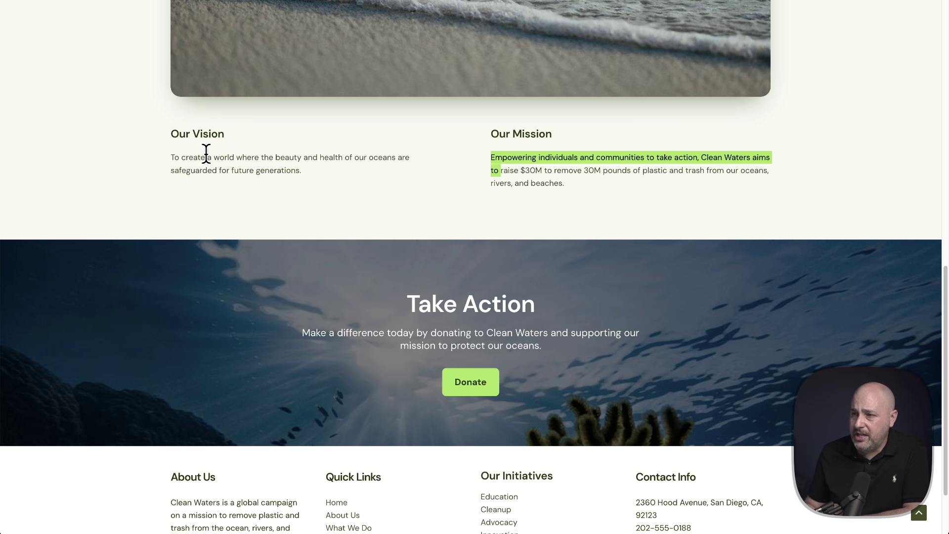
pyautogui.moveTo(206, 158); pyautogui.dragTo(248, 187)
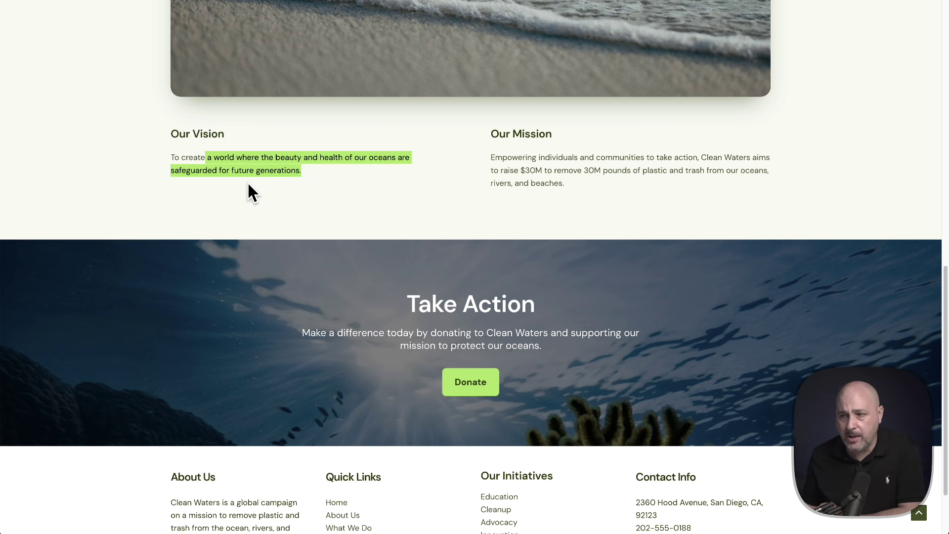
pyautogui.scroll(15, 316, 212)
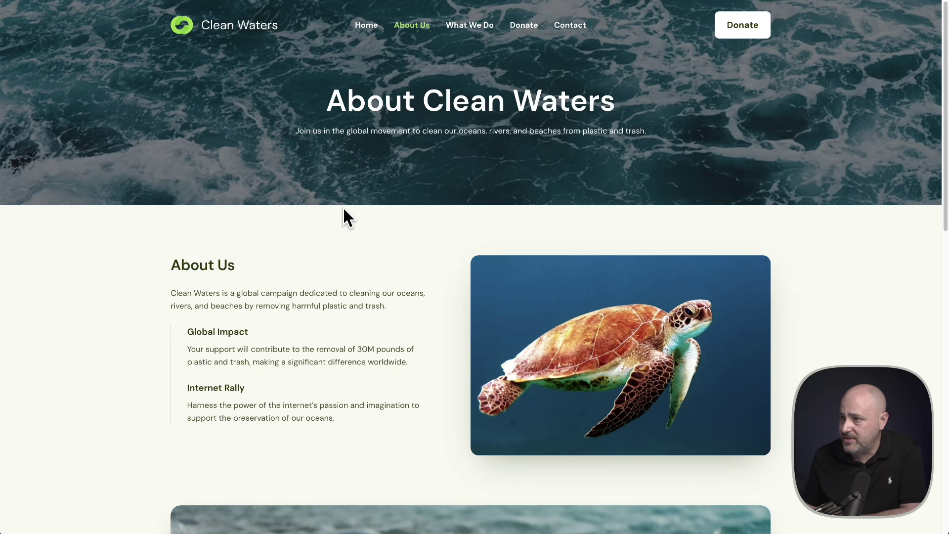
# Go to the What We Do page and scroll down to the Our Initiatives cards.
pyautogui.click(470, 30)
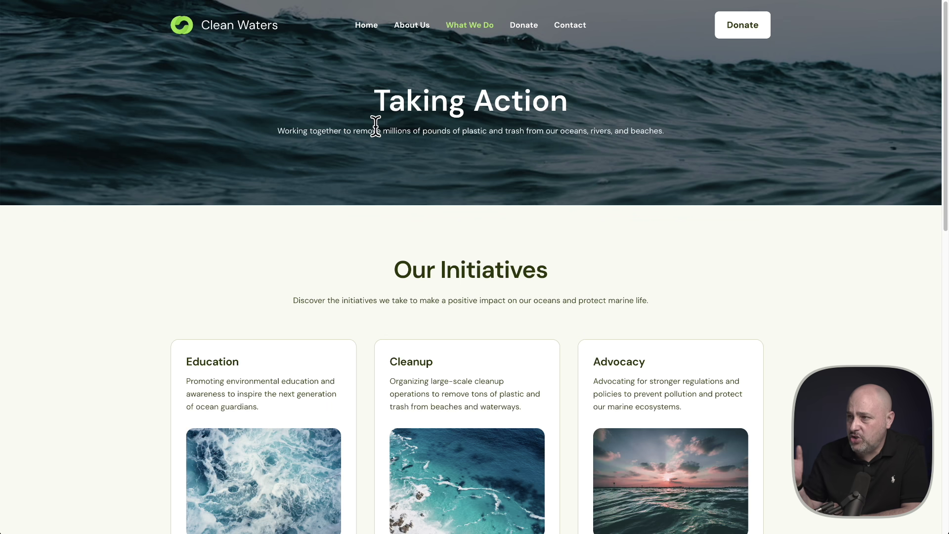
pyautogui.scroll(-5, 373, 126)
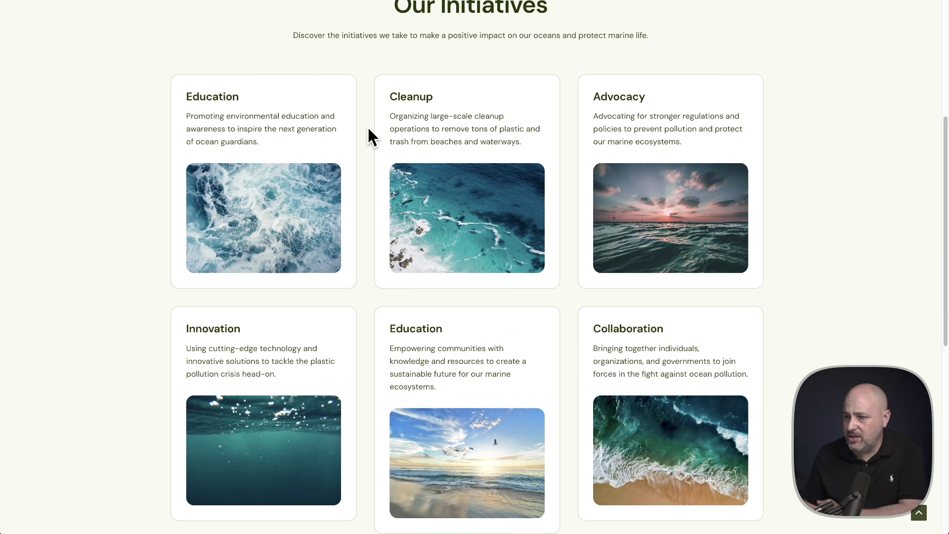
pyautogui.scroll(-1, 368, 130)
pyautogui.scroll(-4, 372, 136)
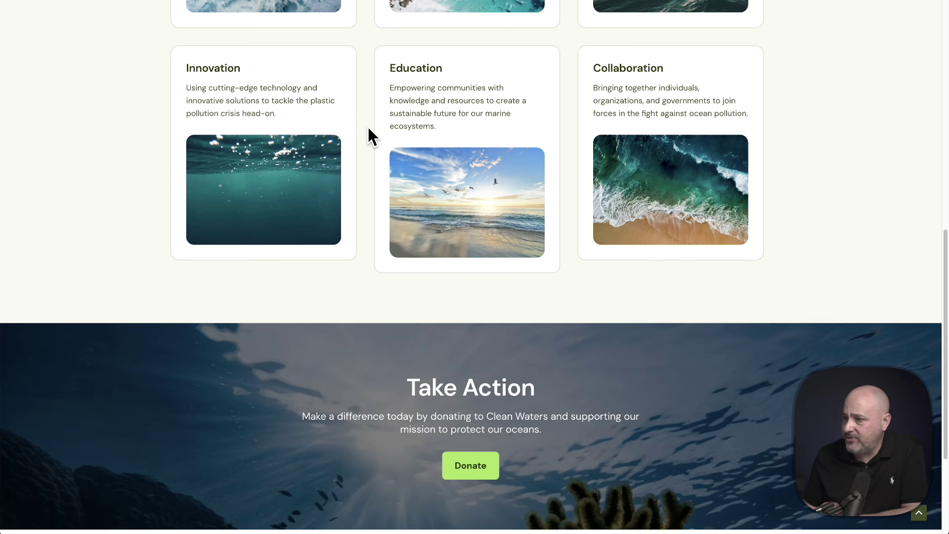
pyautogui.scroll(10, 372, 136)
pyautogui.scroll(-4, 372, 135)
pyautogui.scroll(-2, 369, 134)
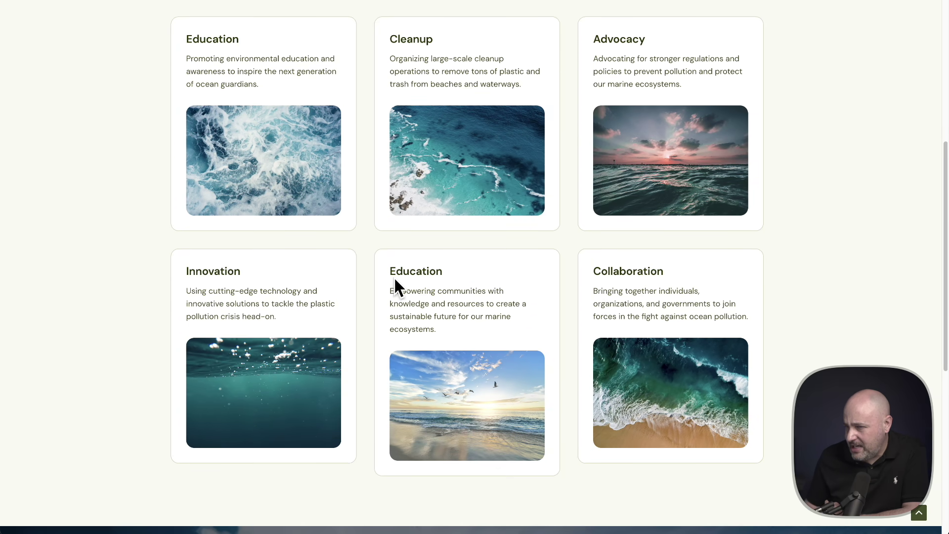
# Select the second Education and the Innovation card descriptions, then scroll back up.
pyautogui.moveTo(389, 291); pyautogui.dragTo(423, 334)
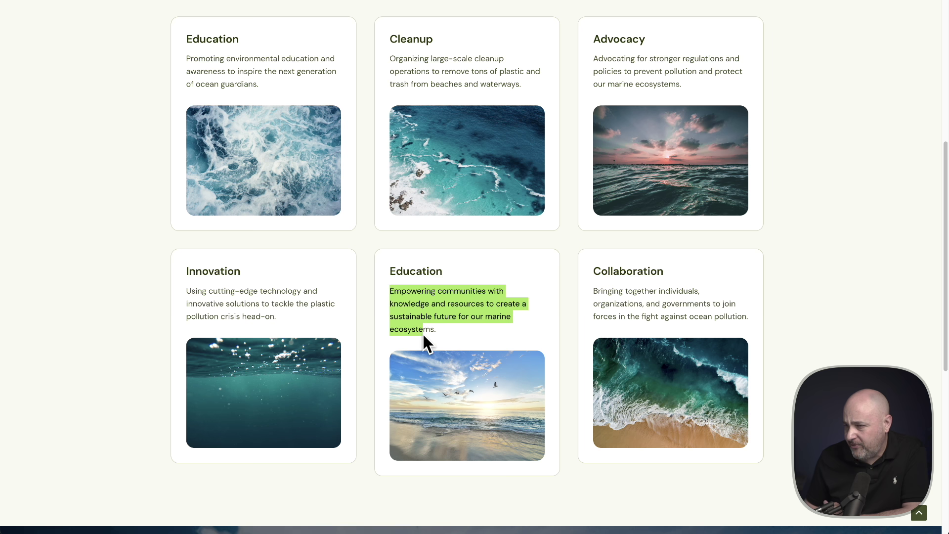
pyautogui.click(434, 326)
pyautogui.moveTo(297, 292); pyautogui.dragTo(360, 292)
pyautogui.click(621, 296)
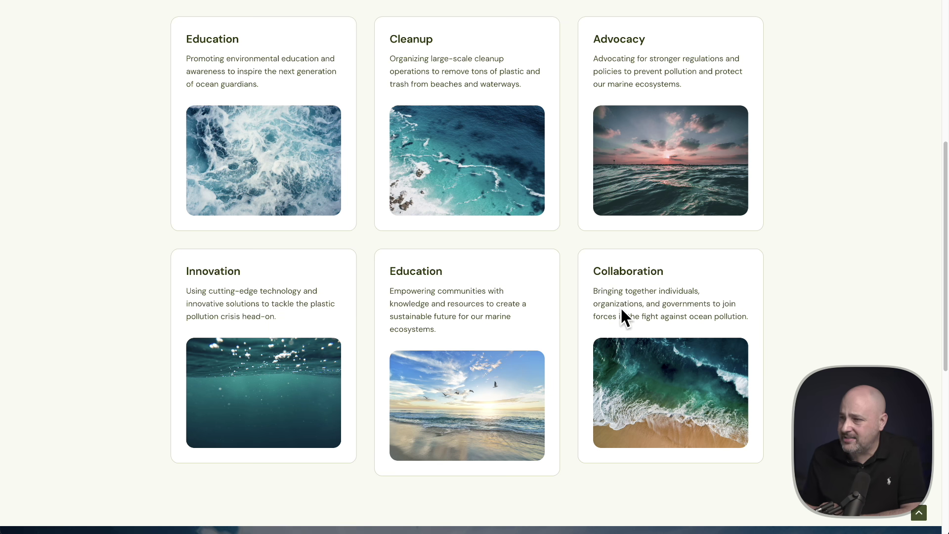
pyautogui.scroll(1, 621, 309)
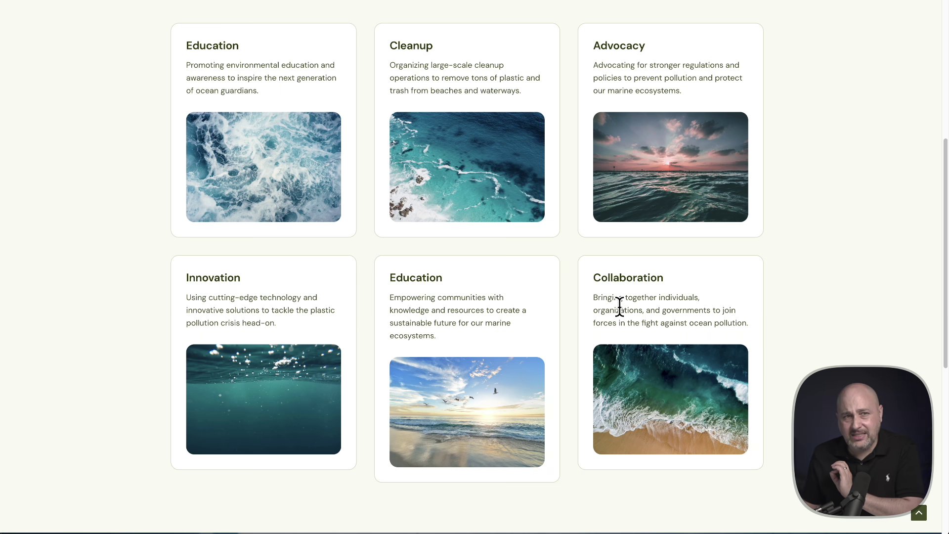
pyautogui.scroll(7, 620, 307)
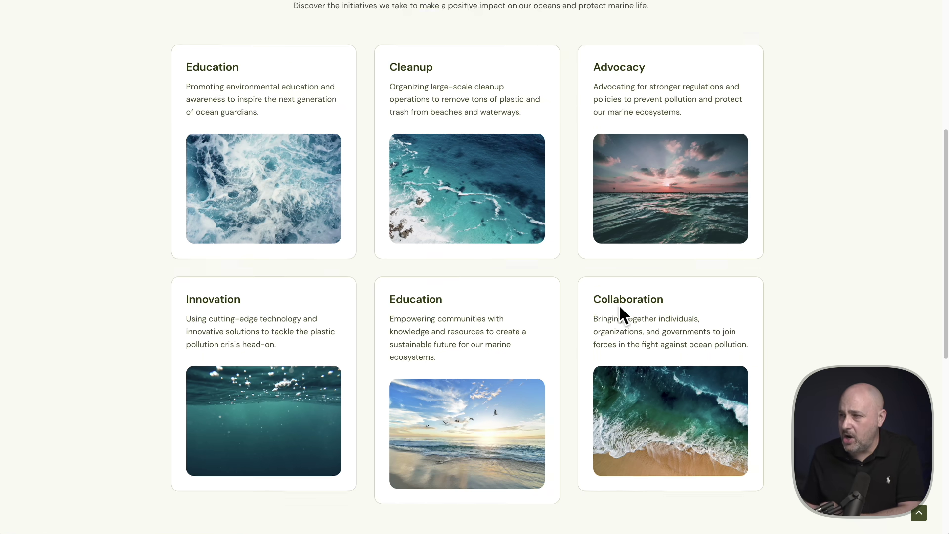
# Open the Contact page and select the general enquiries email and office street address.
pyautogui.click(563, 28)
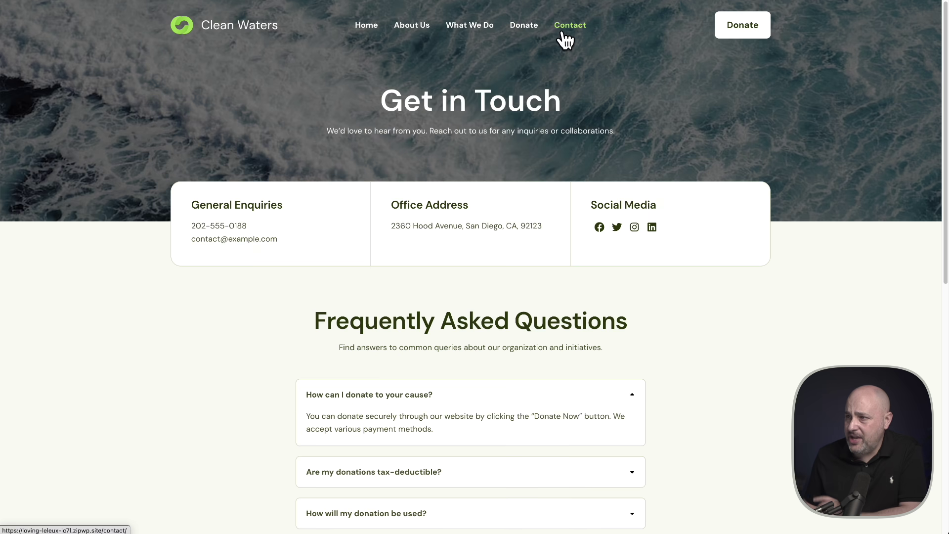
pyautogui.scroll(-5, 527, 74)
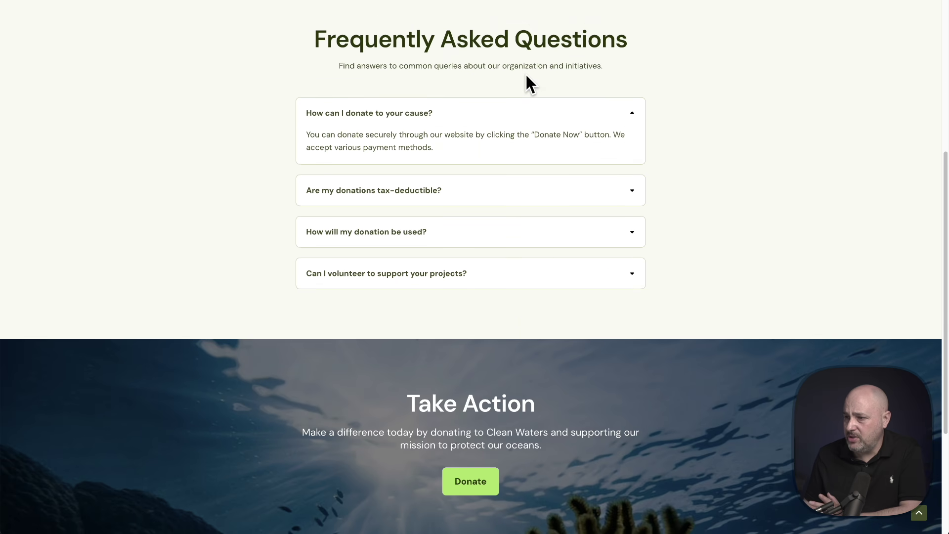
pyautogui.scroll(5, 527, 79)
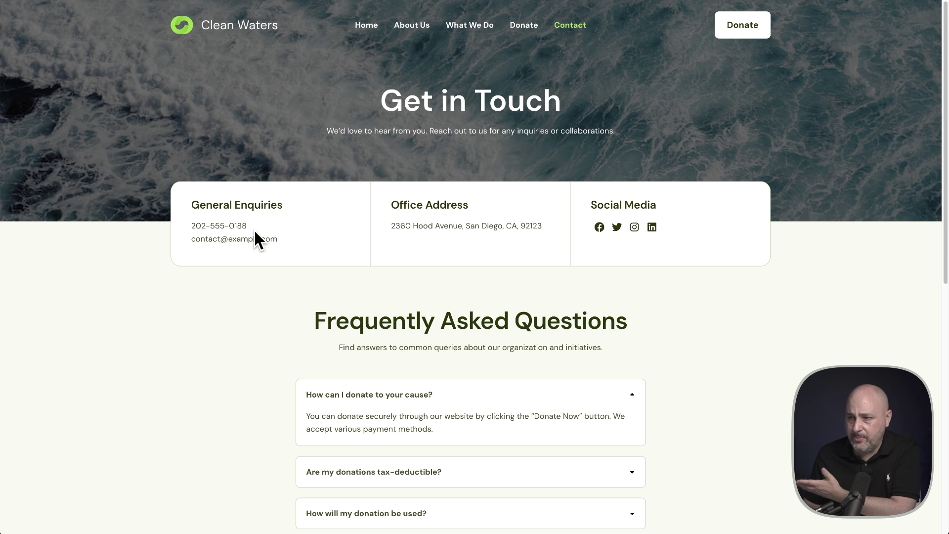
pyautogui.moveTo(283, 239); pyautogui.dragTo(200, 239)
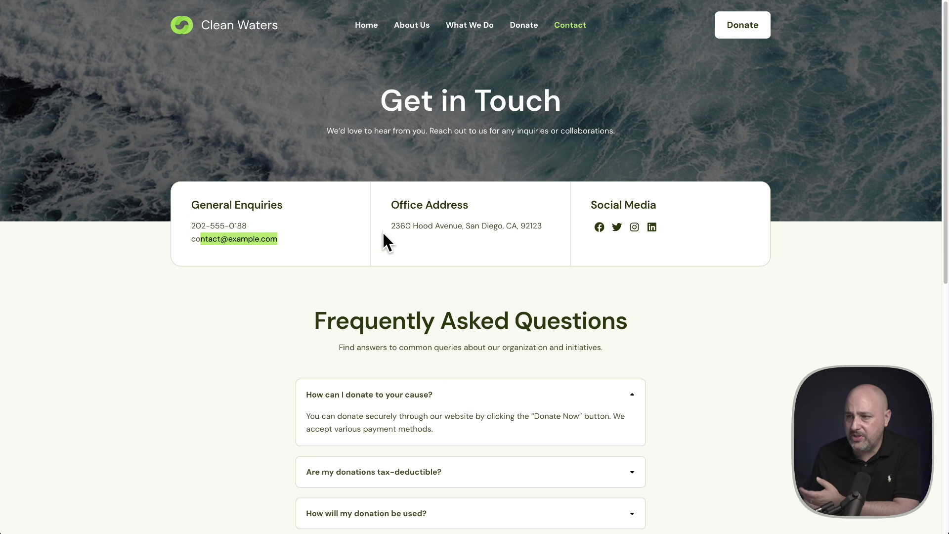
pyautogui.moveTo(391, 227); pyautogui.dragTo(512, 226)
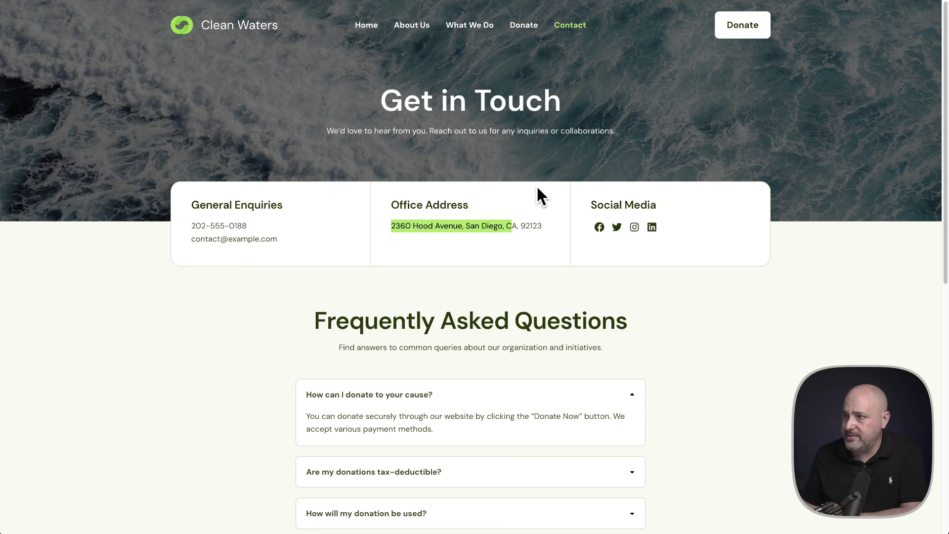
# Expand the FAQ answers on tax-deductible donations, donation use and volunteering.
pyautogui.scroll(-6, 561, 210)
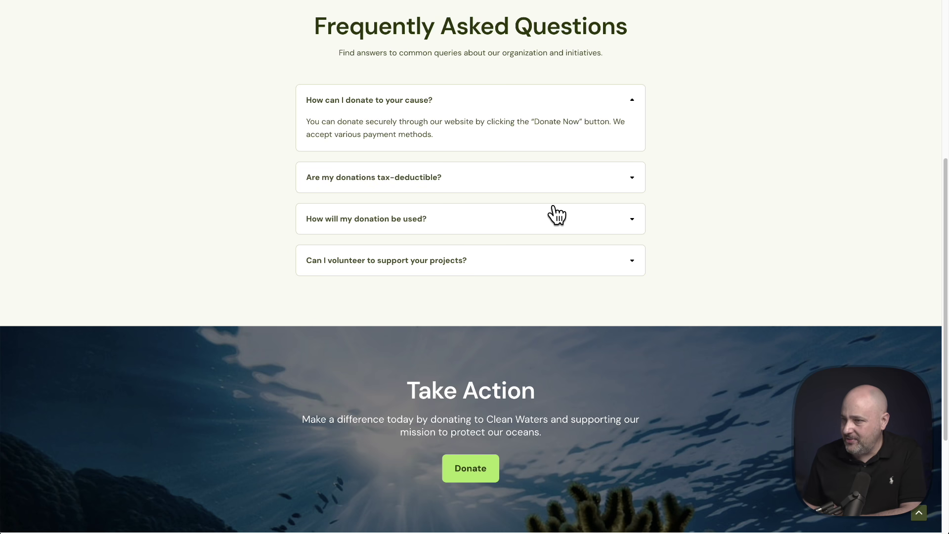
pyautogui.click(543, 178)
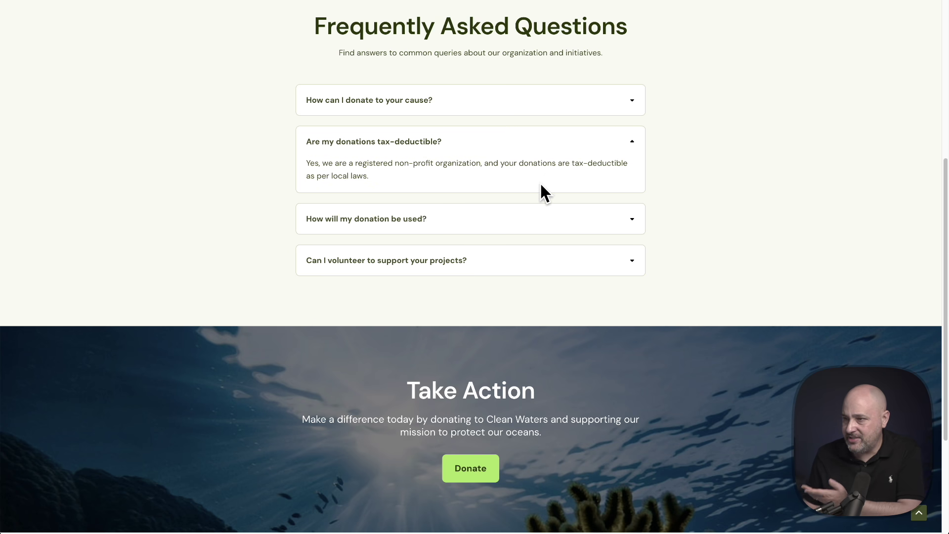
pyautogui.click(532, 218)
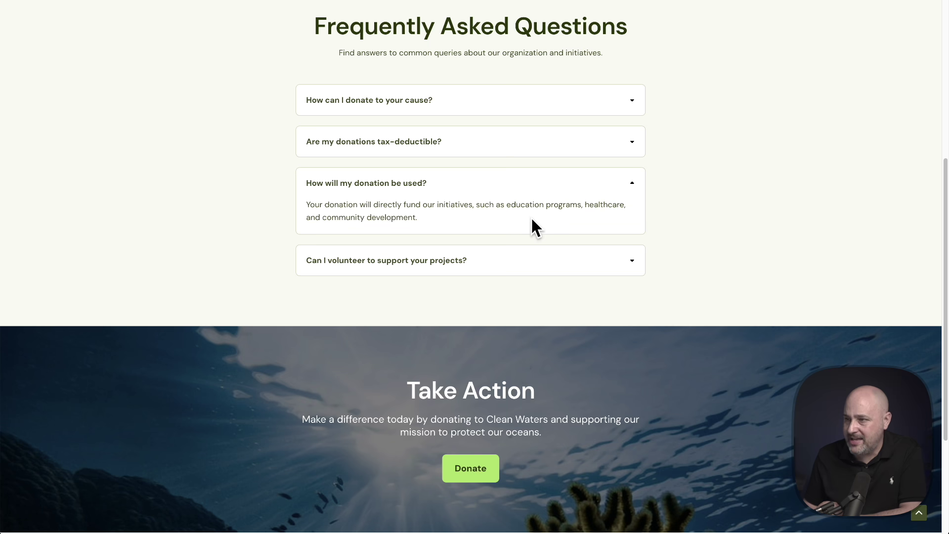
pyautogui.click(538, 259)
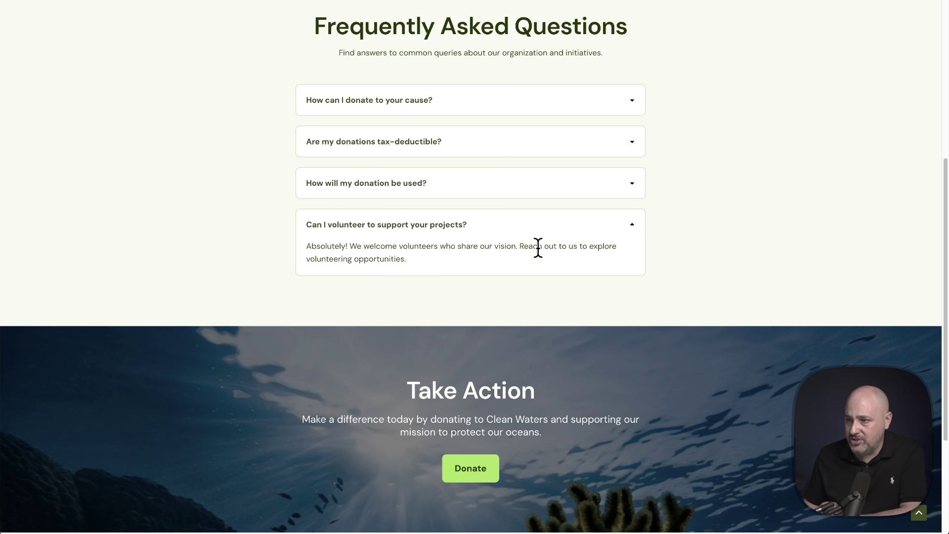
pyautogui.scroll(5, 538, 248)
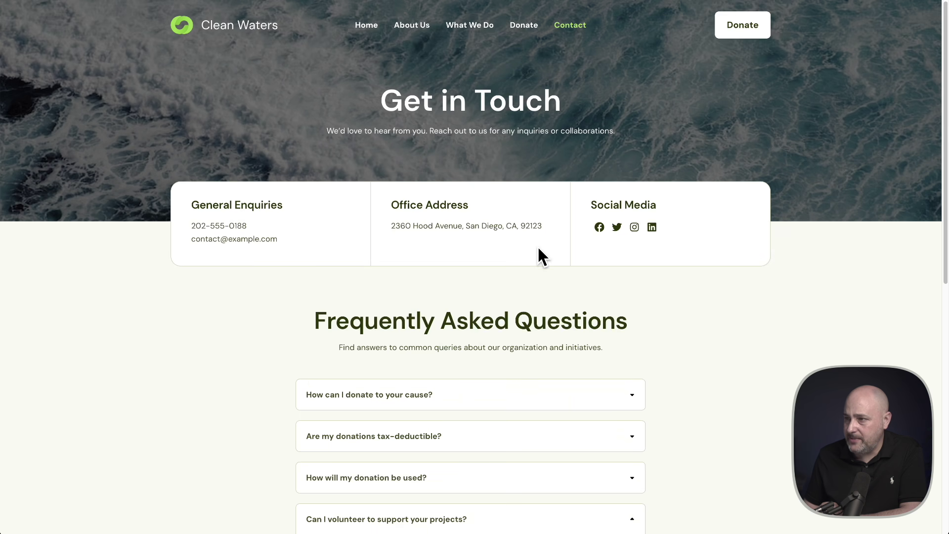
# Open the Donate page and select its Make an Impact subtitle sentence.
pyautogui.click(522, 28)
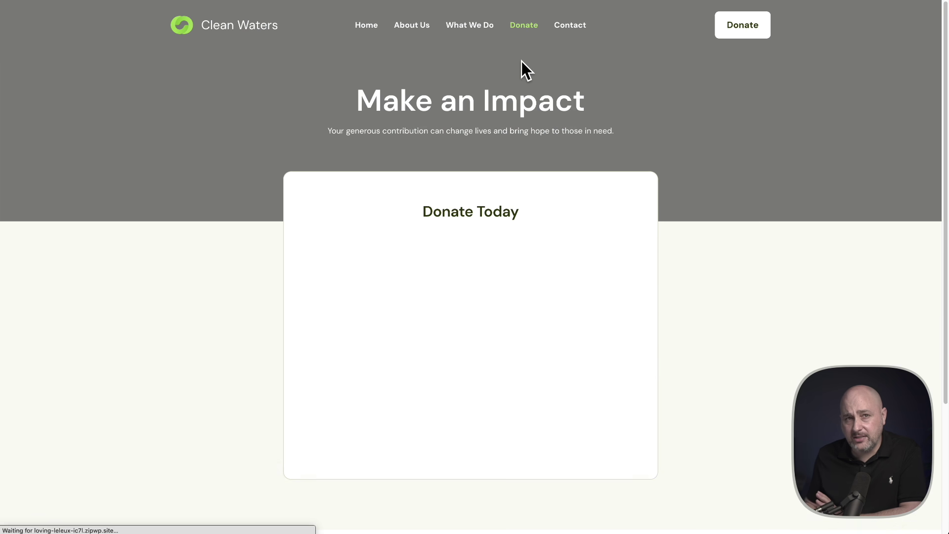
pyautogui.scroll(-1, 521, 61)
pyautogui.scroll(-5, 521, 61)
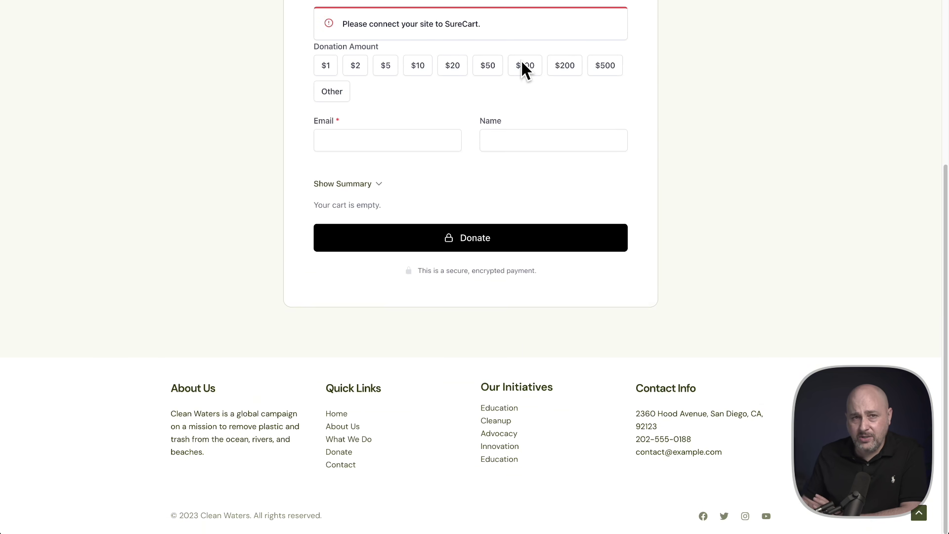
pyautogui.scroll(5, 522, 61)
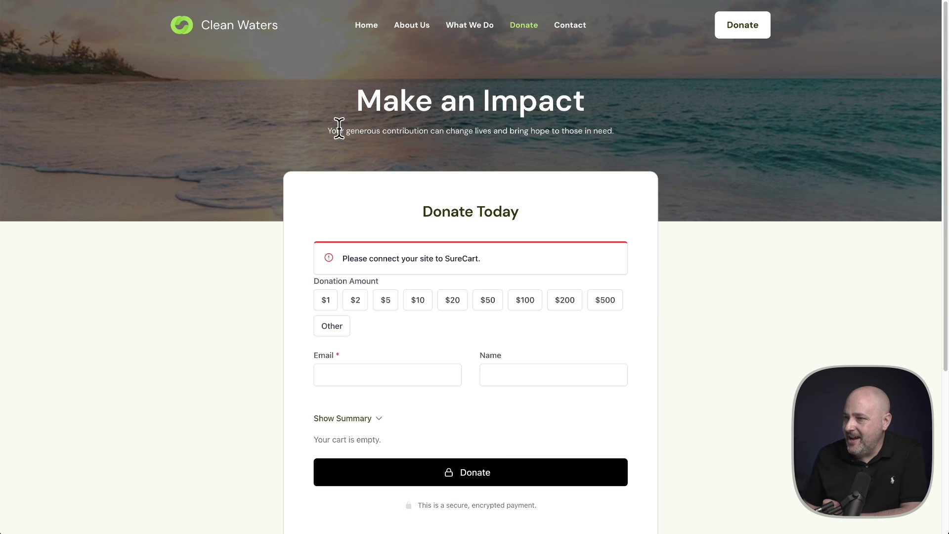
pyautogui.moveTo(331, 129); pyautogui.dragTo(657, 126)
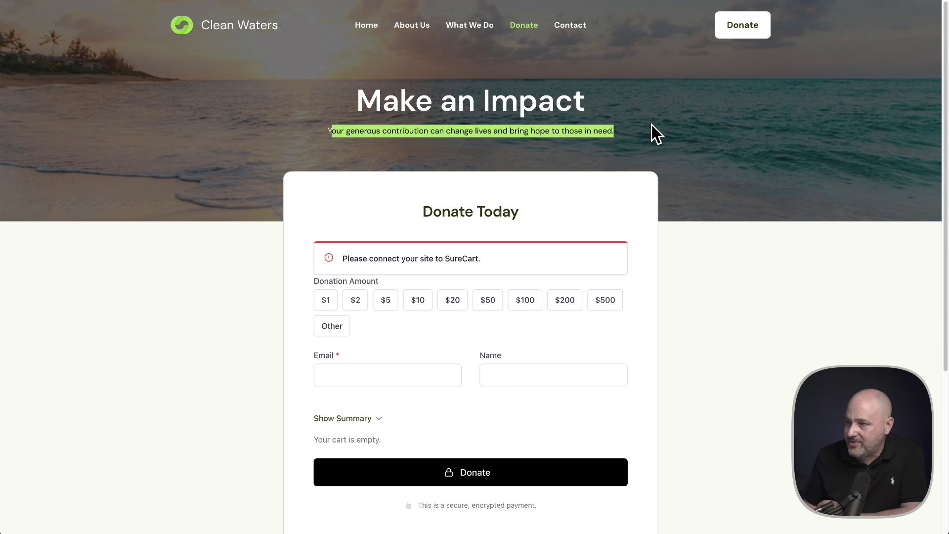
pyautogui.click(633, 130)
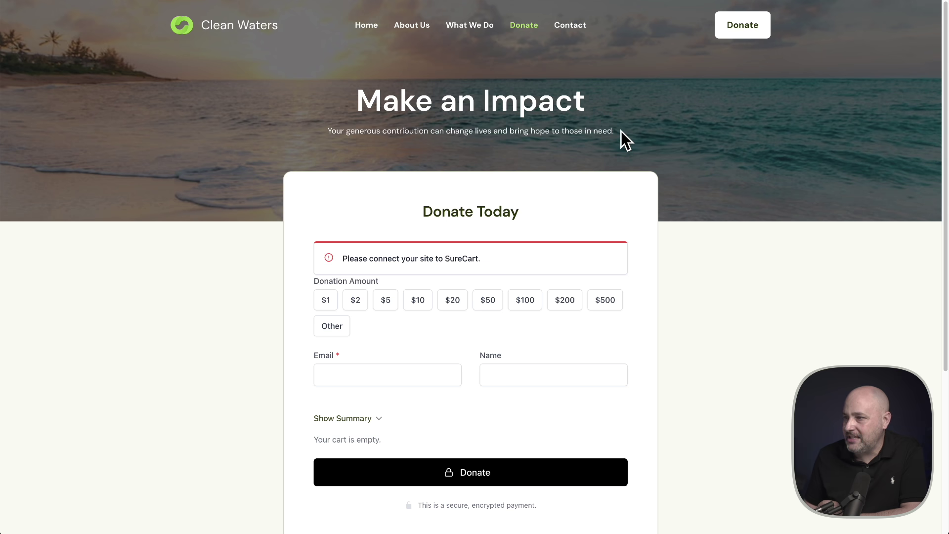
pyautogui.moveTo(621, 131); pyautogui.dragTo(303, 134)
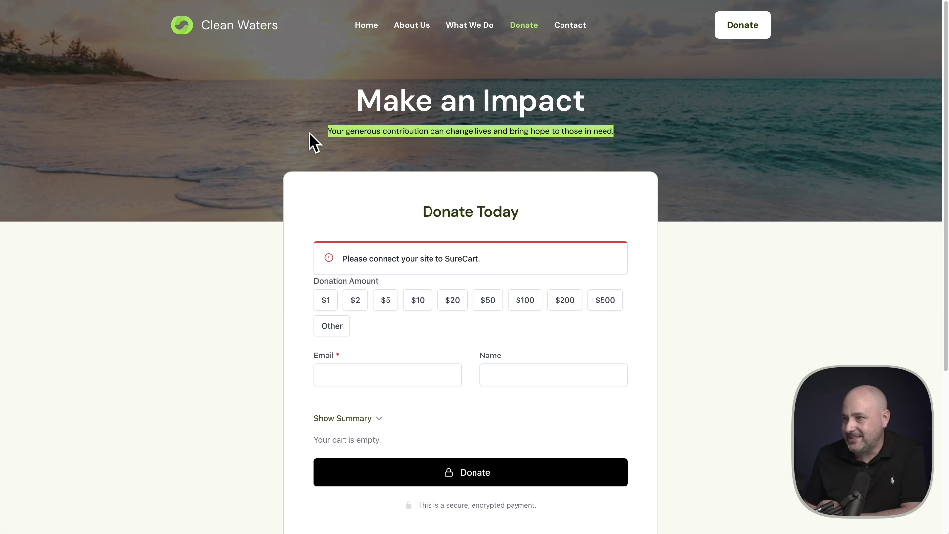
pyautogui.click(340, 134)
# Reload the Donate page via its header button, then go to the Home page.
pyautogui.scroll(-3, 340, 134)
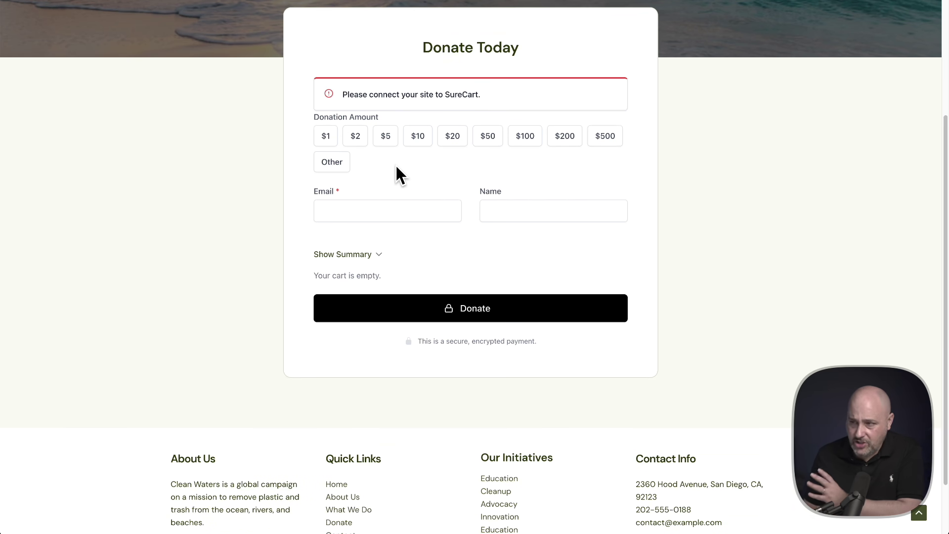
pyautogui.scroll(3, 395, 161)
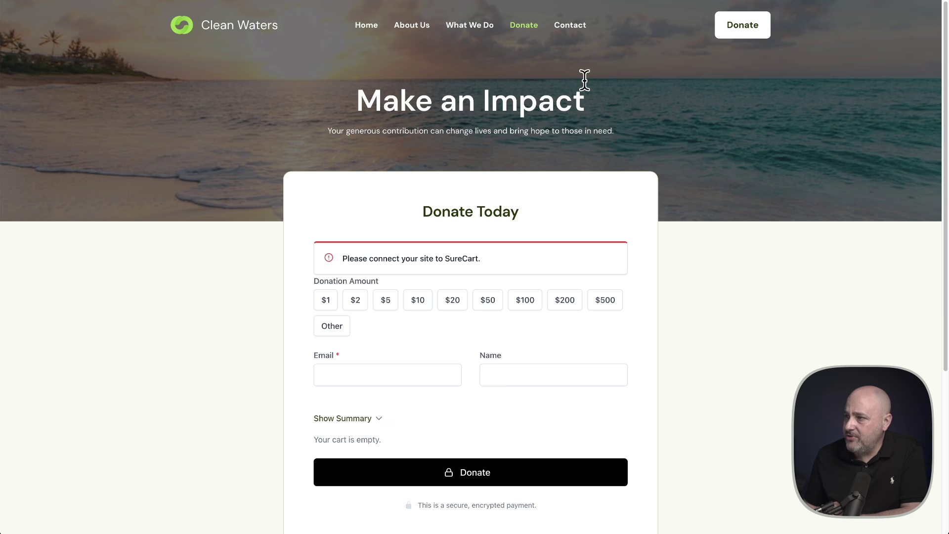
pyautogui.click(763, 27)
pyautogui.scroll(-5, 228, 20)
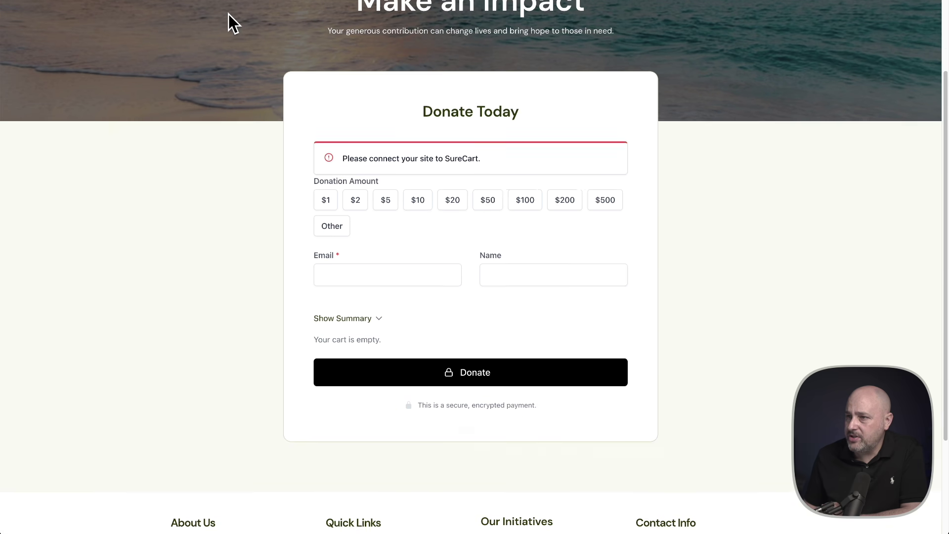
pyautogui.scroll(5, 227, 20)
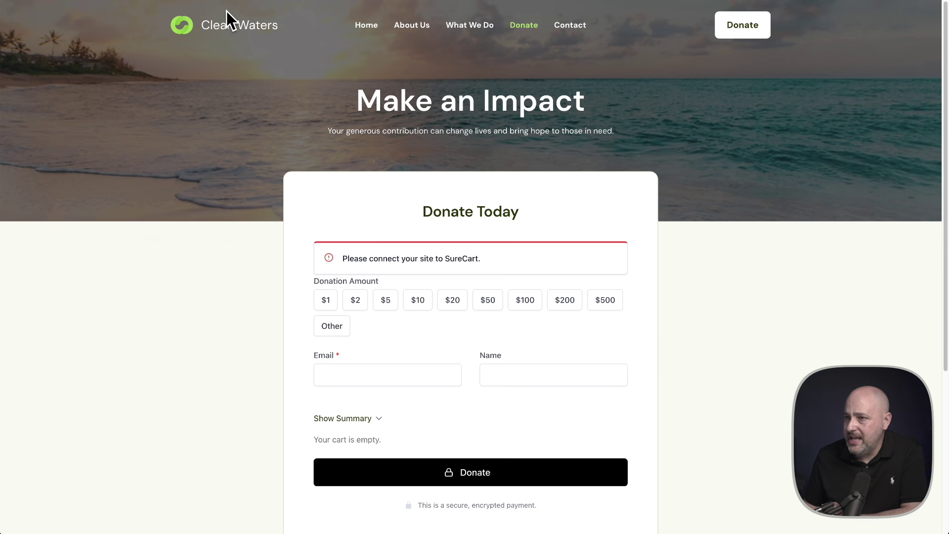
pyautogui.click(357, 27)
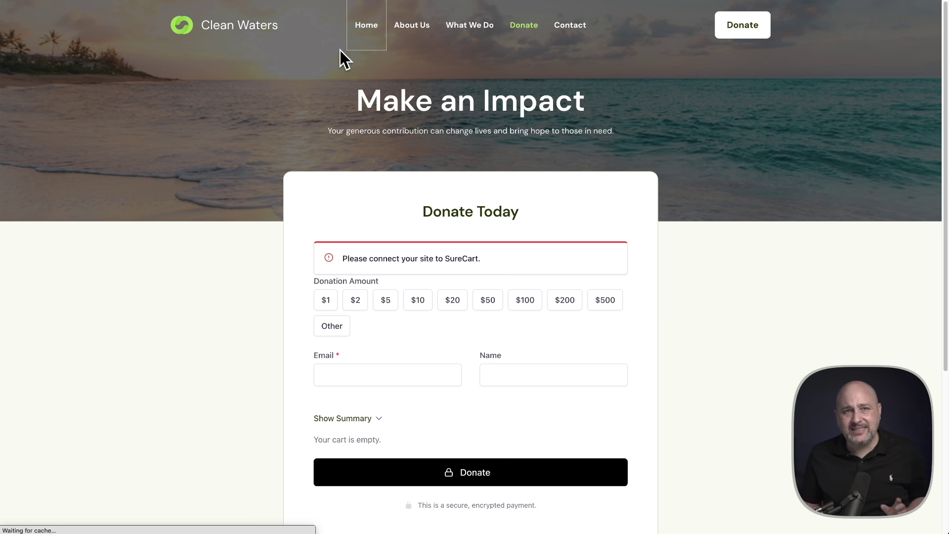
# Return to ZipWP and scroll the Clean Waters customizer past Logo, Color Palette and DM Sans Typography.
pyautogui.hotkey('ctrl', 'Tab')
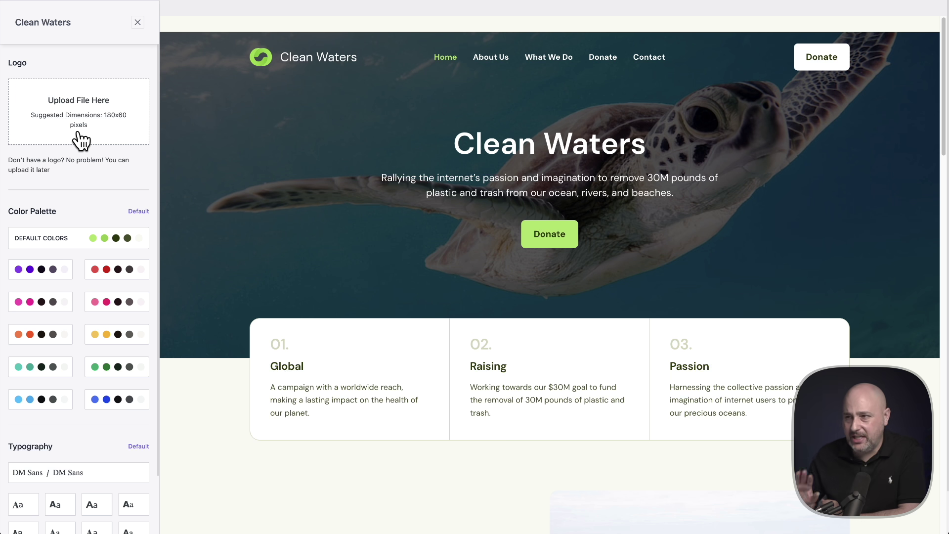
pyautogui.scroll(-3, 79, 141)
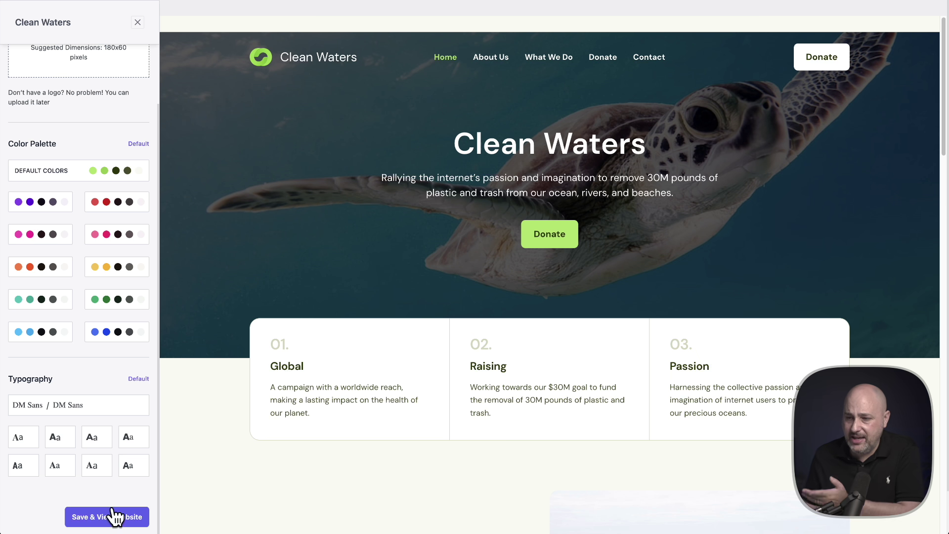
# Close the customizer, review the WordPress dashboard, and list all eight published pages under Pages.
pyautogui.click(136, 23)
pyautogui.scroll(-3, 351, 138)
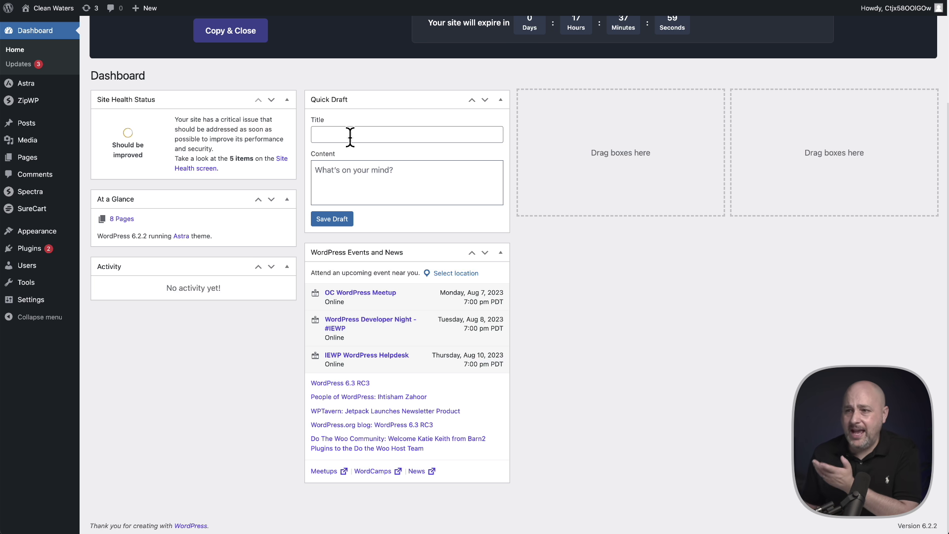
pyautogui.scroll(3, 350, 136)
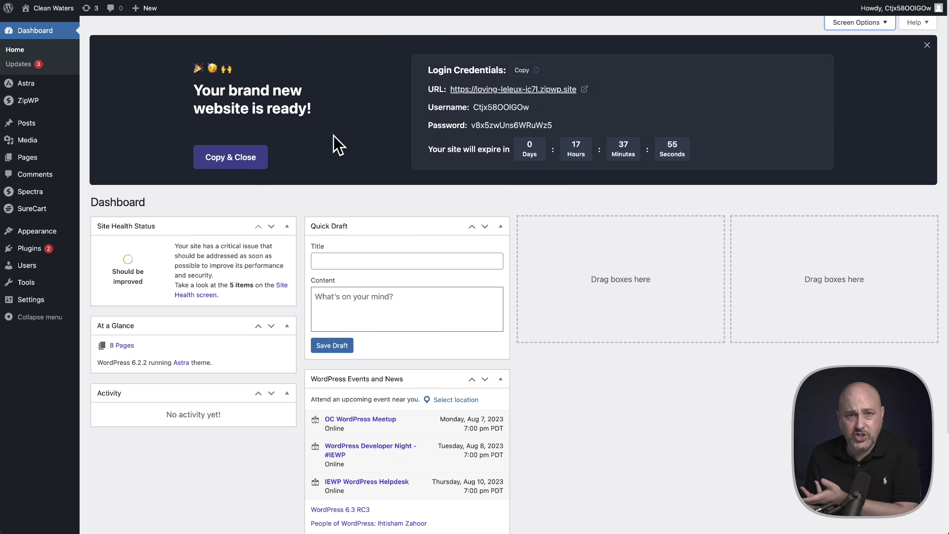
pyautogui.moveTo(26, 212)
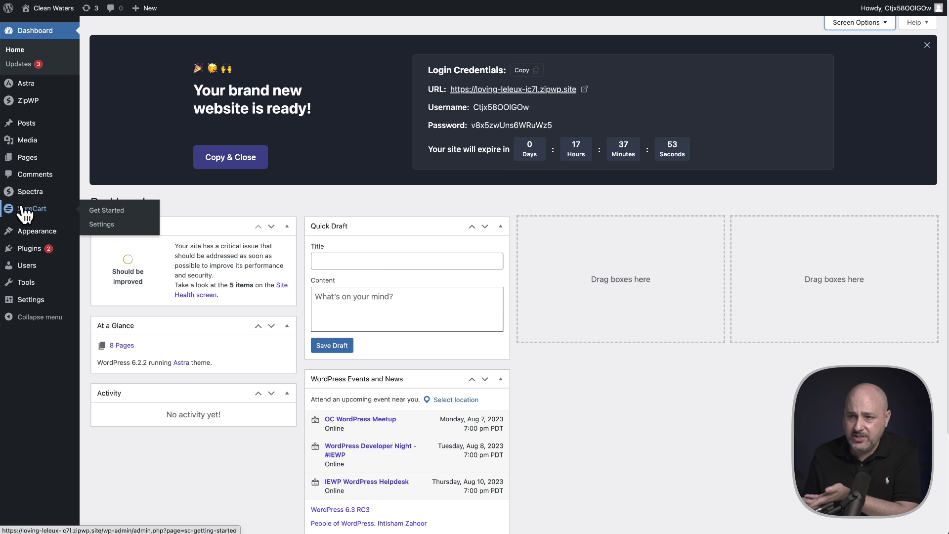
pyautogui.click(32, 158)
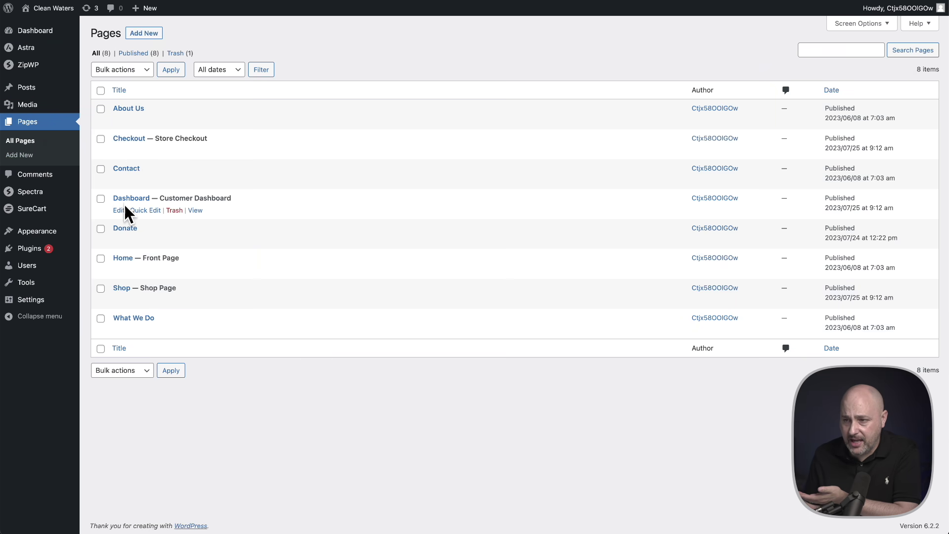
# Edit the Home page, inspecting the turtle hero Container's Style settings and the Raising info box.
pyautogui.click(124, 258)
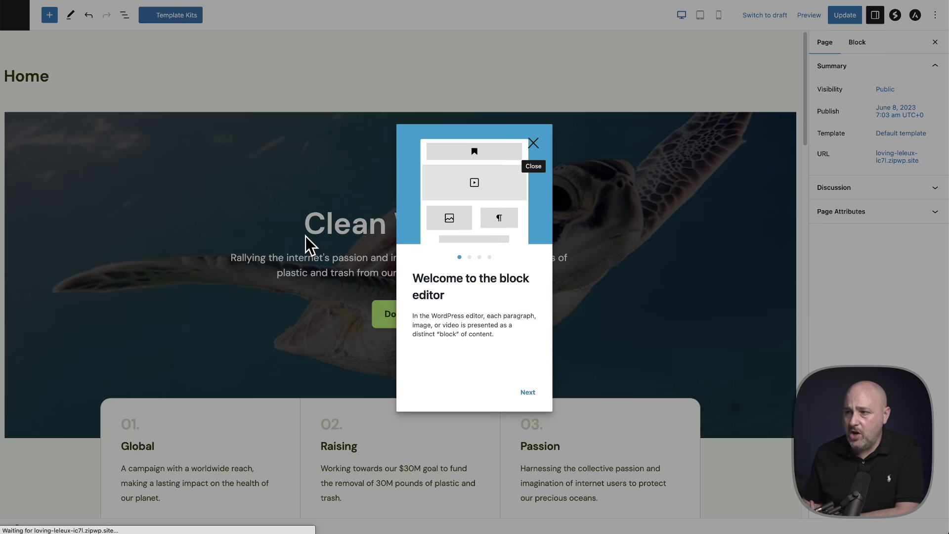
pyautogui.click(534, 142)
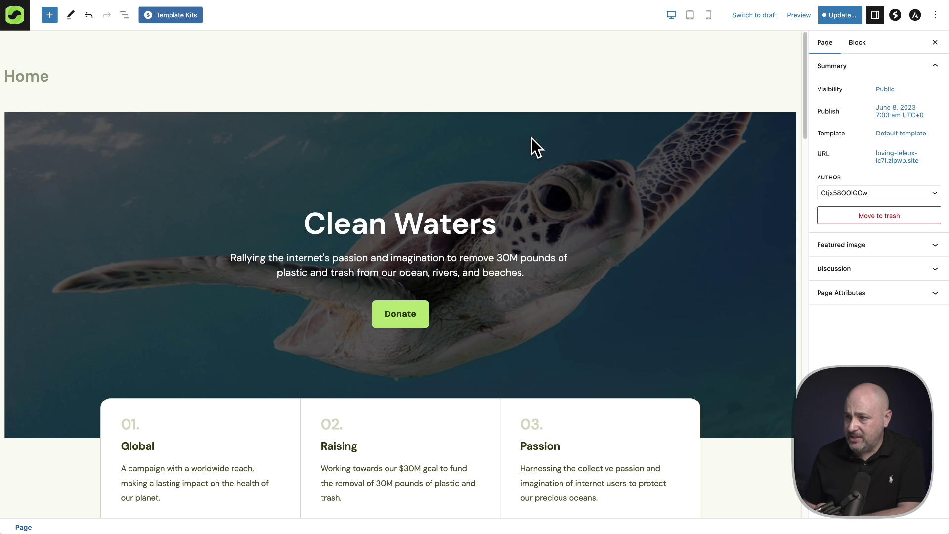
pyautogui.click(139, 180)
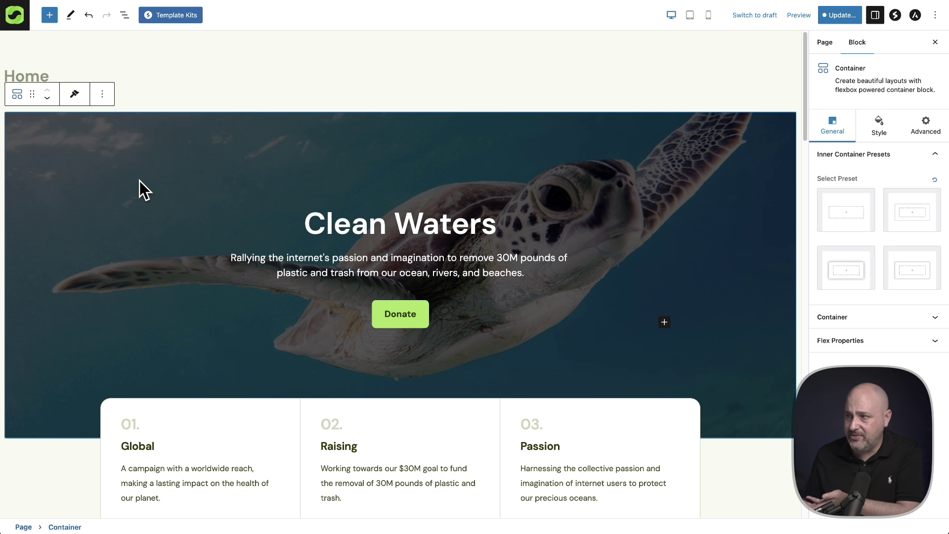
pyautogui.click(880, 127)
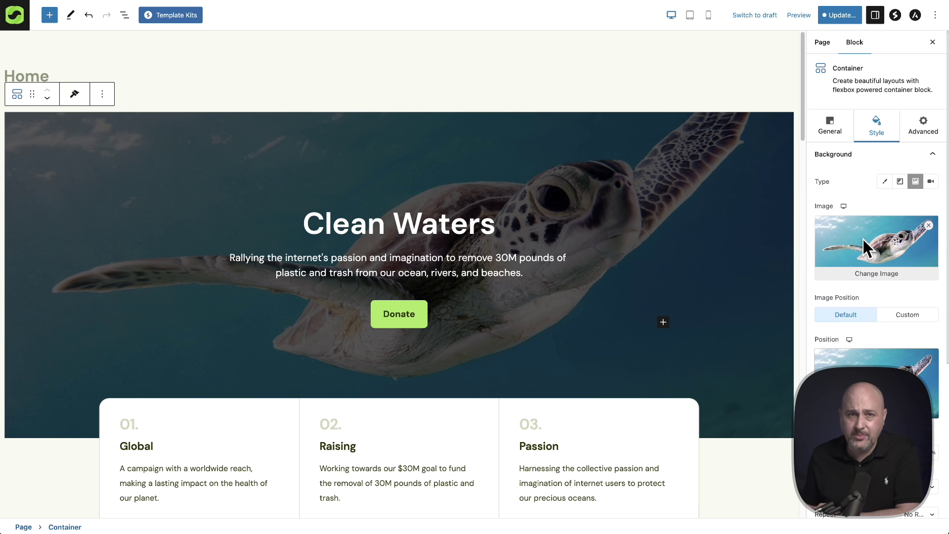
pyautogui.scroll(-5, 523, 271)
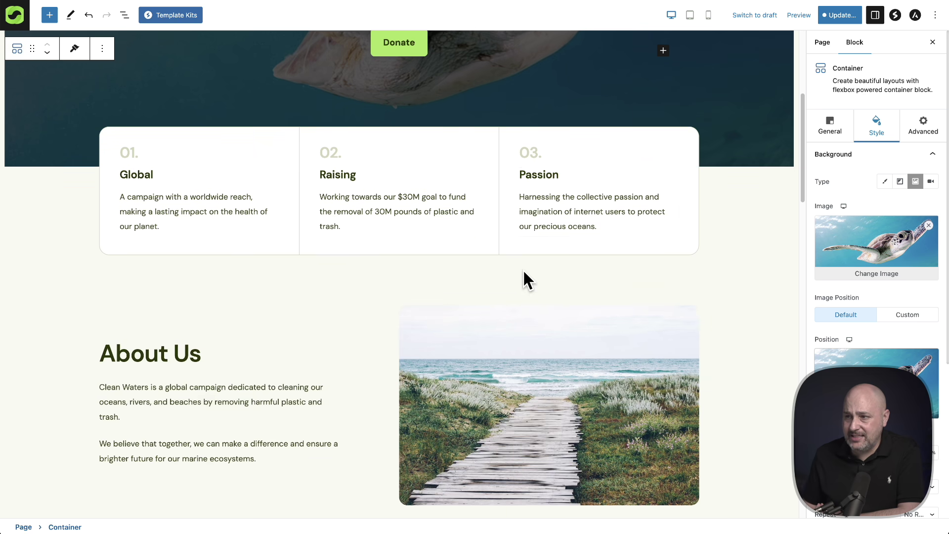
pyautogui.click(371, 206)
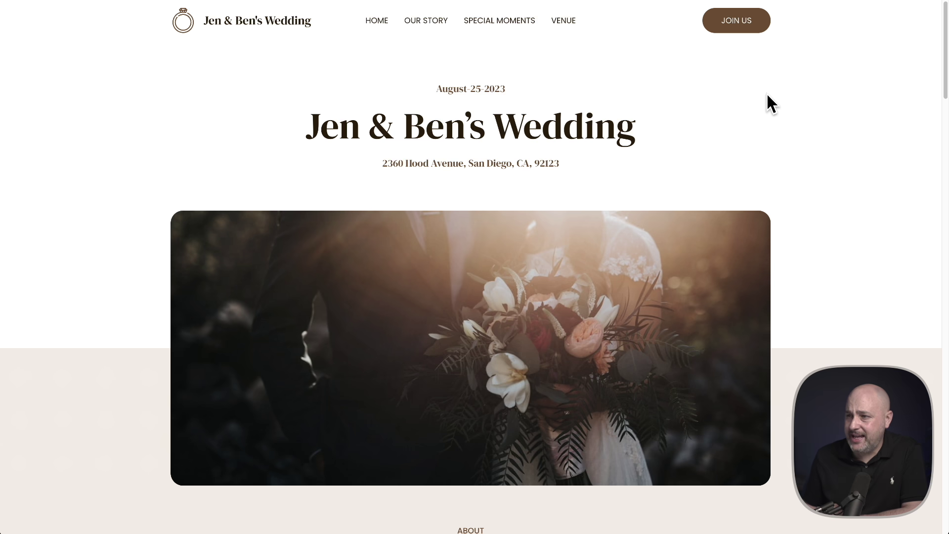
pyautogui.scroll(-1, 767, 94)
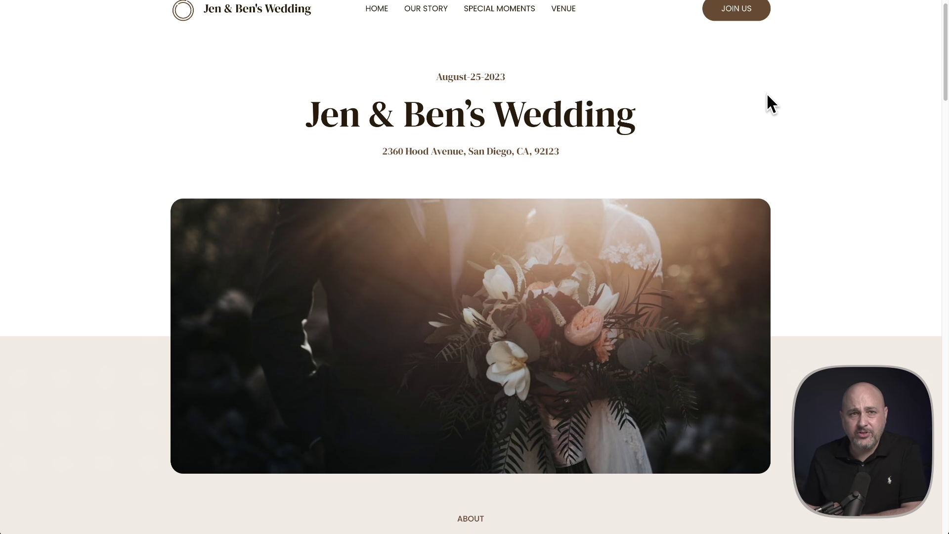
pyautogui.scroll(1, 767, 94)
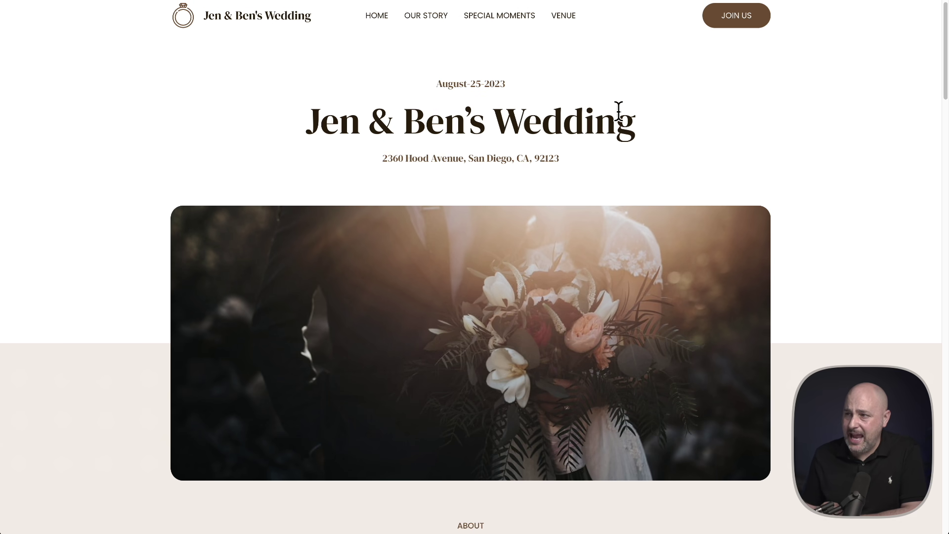
pyautogui.moveTo(545, 85); pyautogui.dragTo(409, 91)
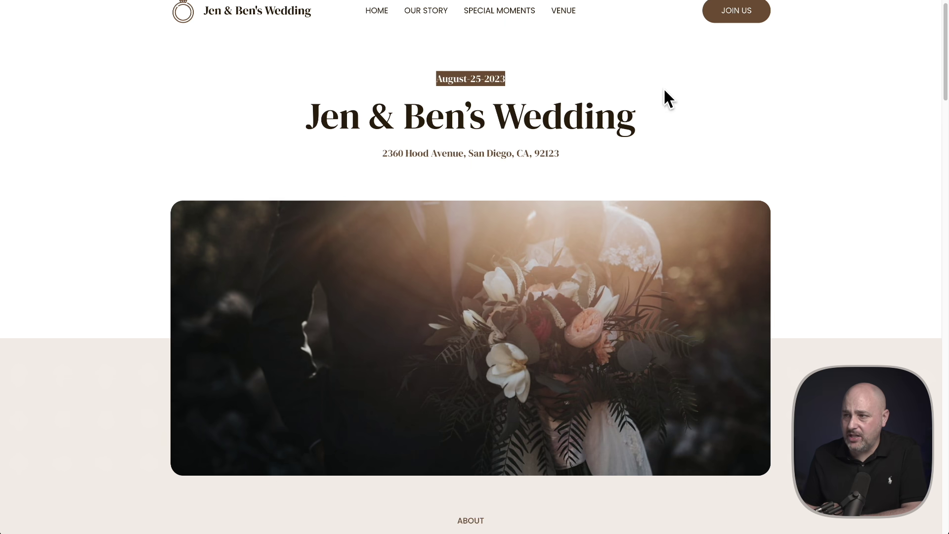
pyautogui.scroll(-9, 663, 93)
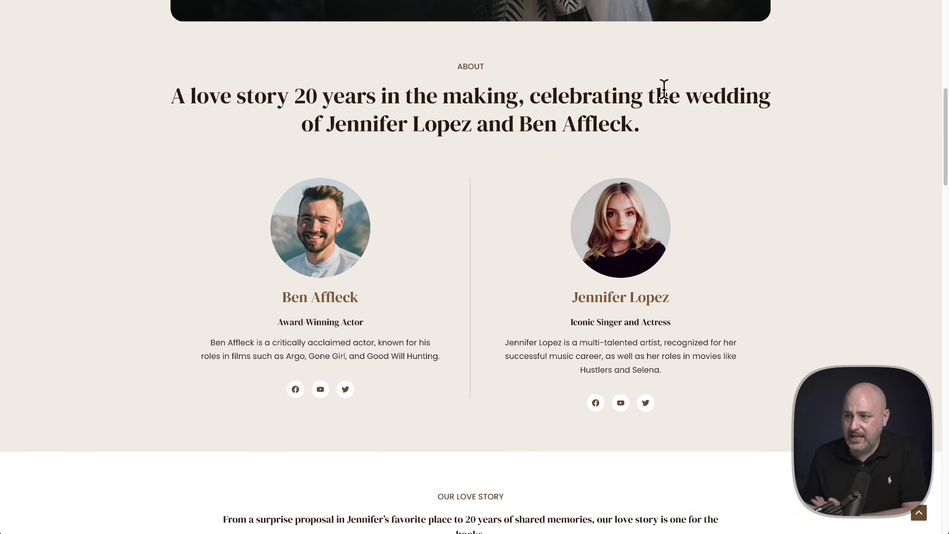
pyautogui.scroll(-4, 663, 89)
pyautogui.scroll(-7, 664, 89)
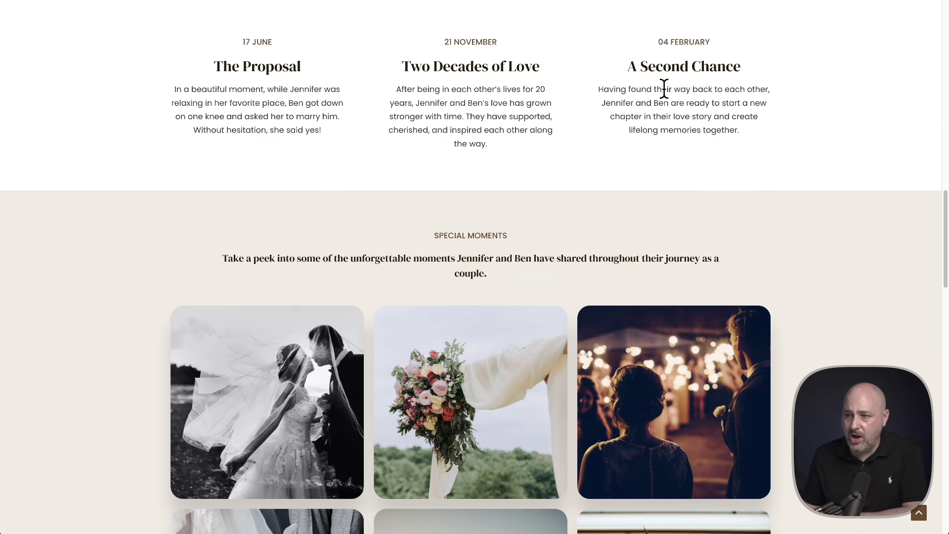
pyautogui.scroll(-2, 664, 89)
pyautogui.scroll(-6, 664, 89)
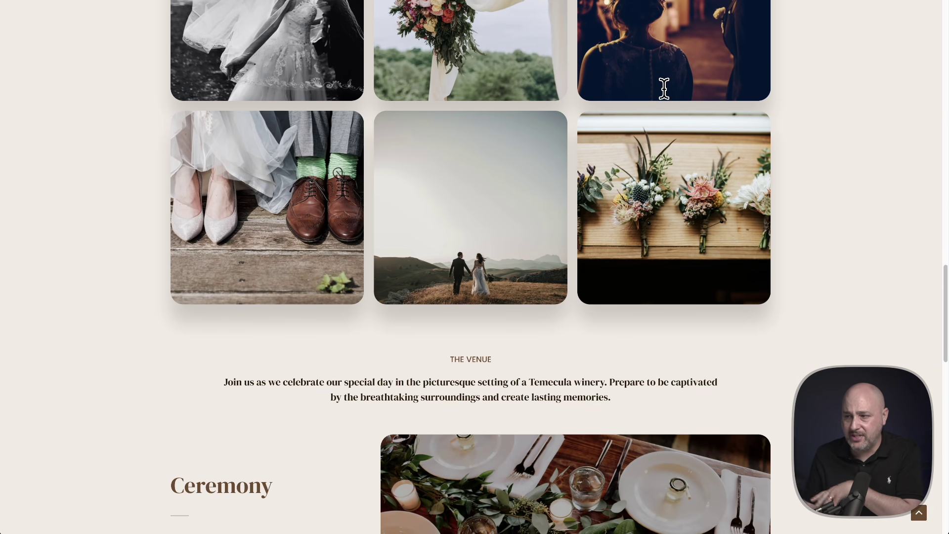
pyautogui.scroll(-5, 664, 89)
pyautogui.scroll(-2, 664, 89)
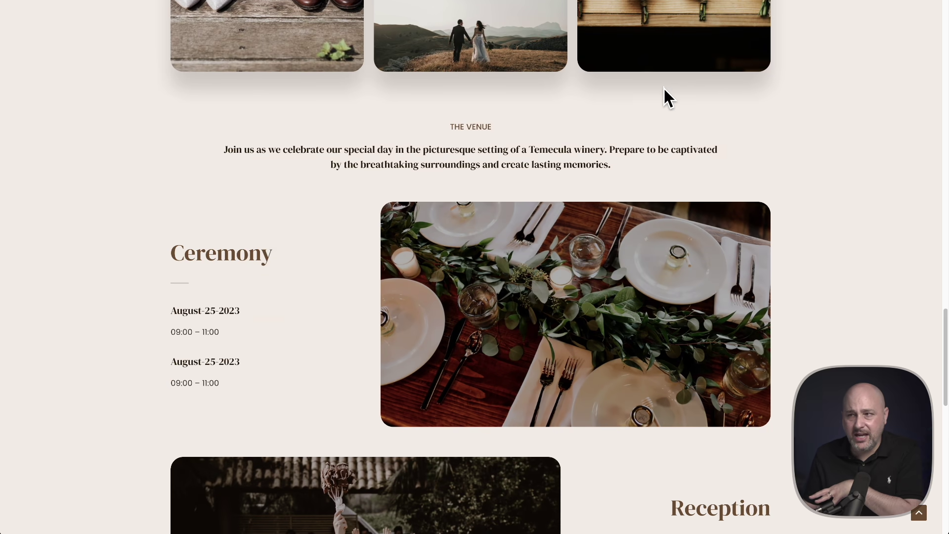
pyautogui.scroll(-5, 664, 89)
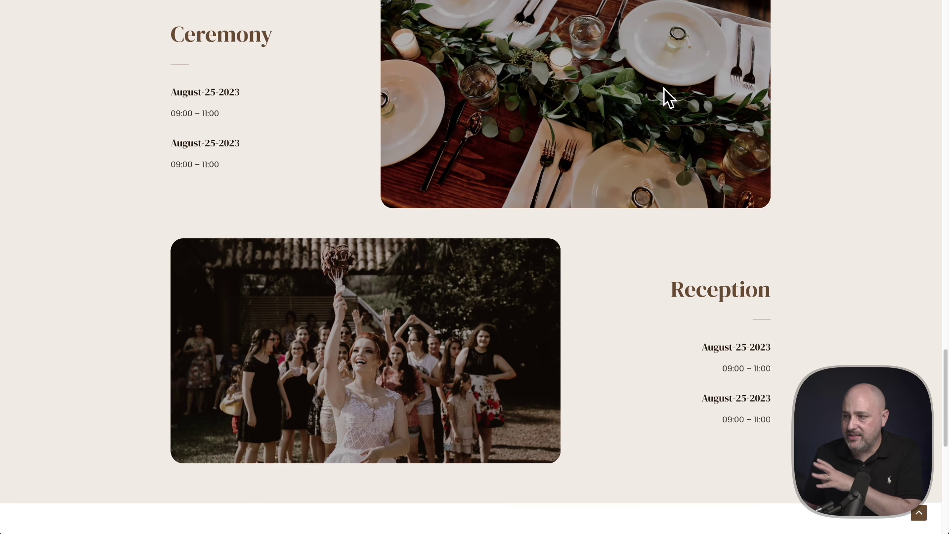
pyautogui.scroll(-4, 663, 91)
pyautogui.scroll(20, 664, 91)
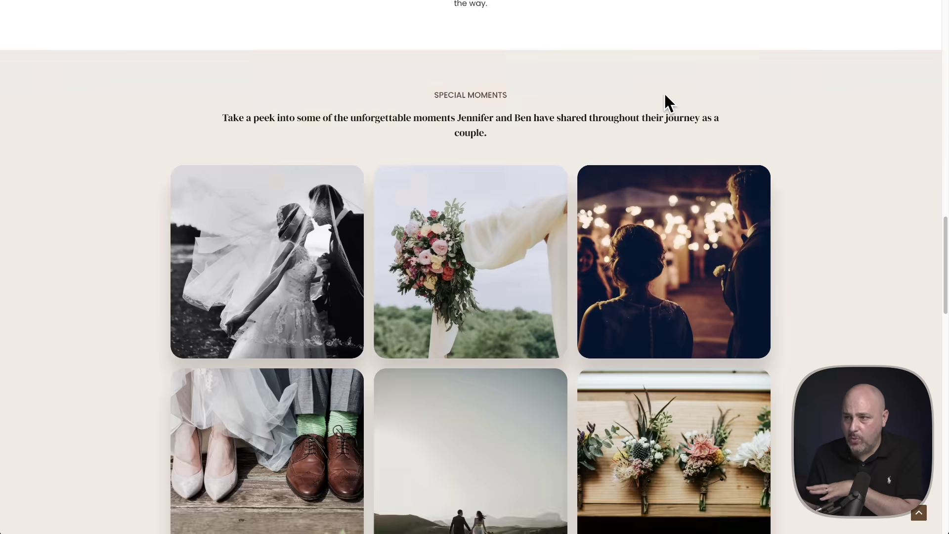
pyautogui.scroll(8, 664, 93)
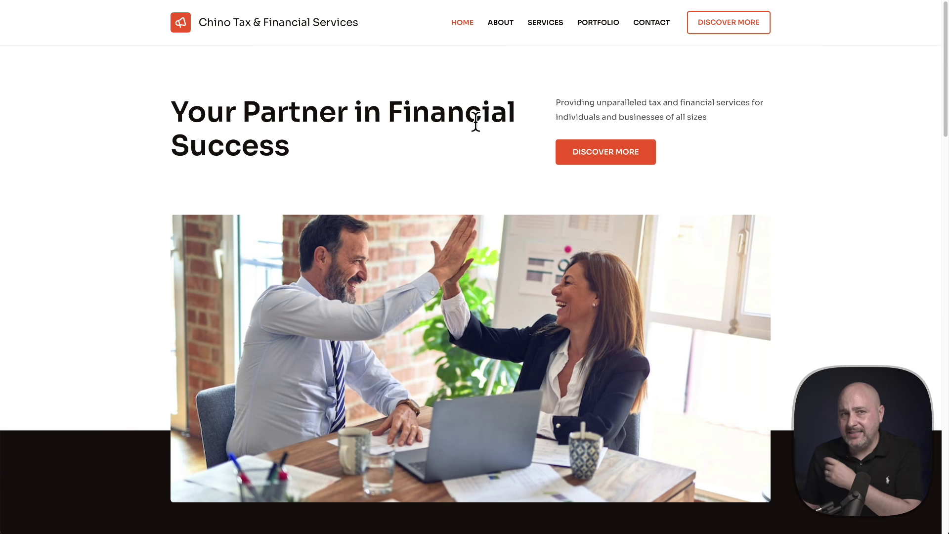
# Scroll the Chino Tax & Financial Services example down to its Our Services section.
pyautogui.scroll(-6, 476, 121)
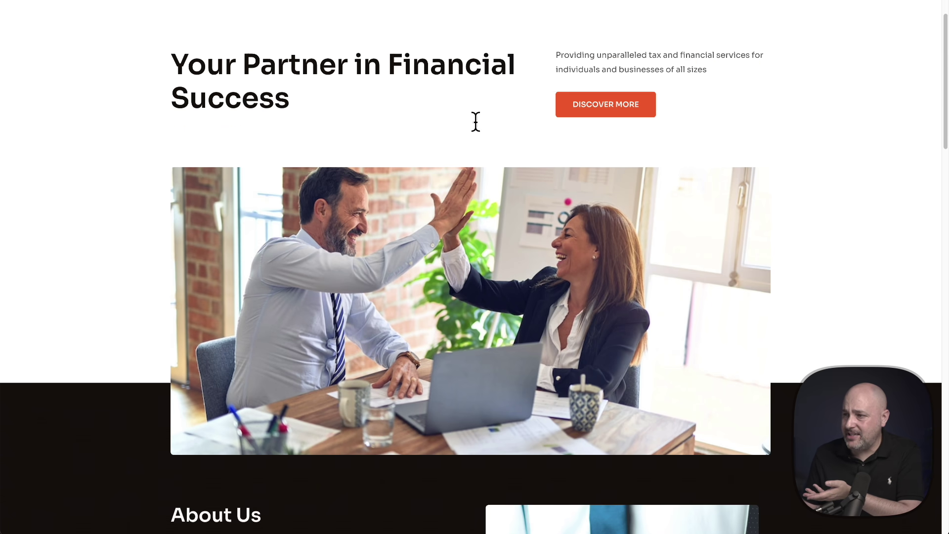
pyautogui.scroll(-3, 475, 122)
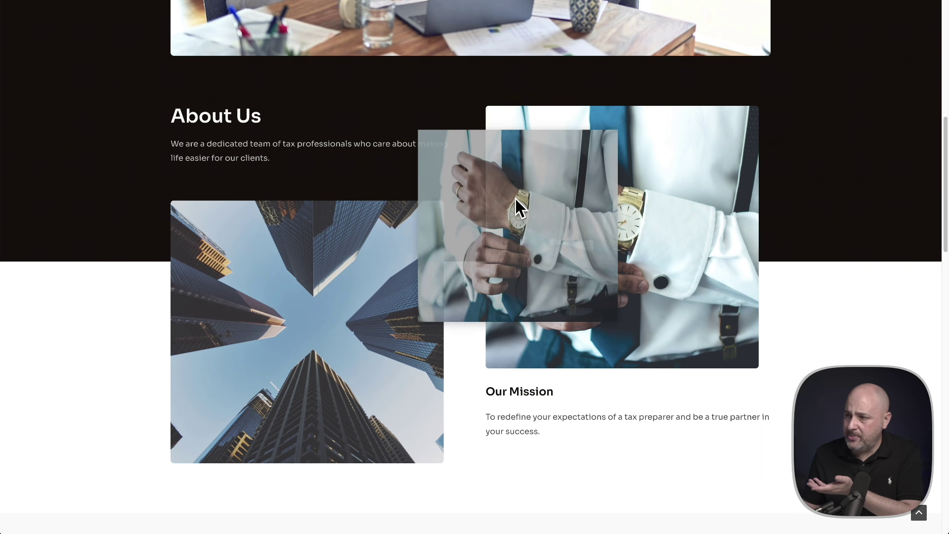
pyautogui.scroll(-4, 484, 240)
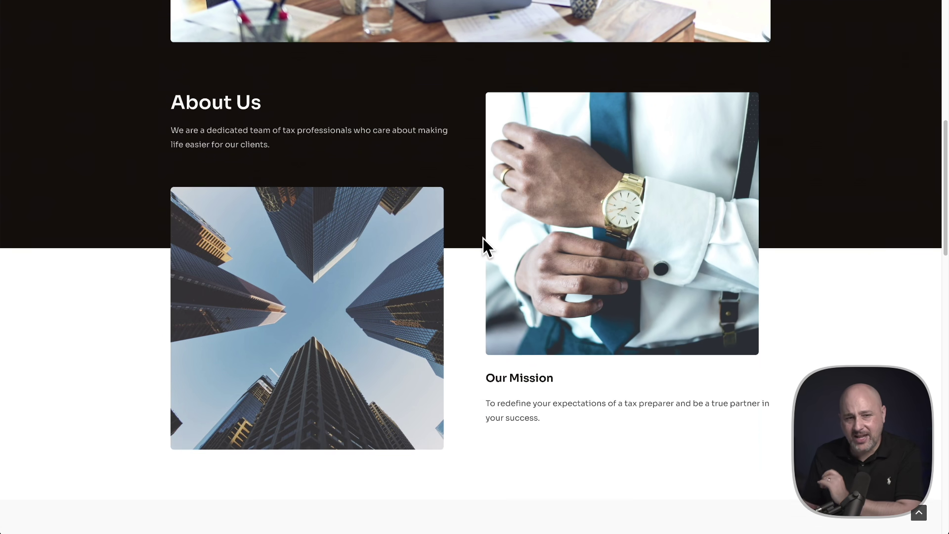
pyautogui.scroll(-2, 482, 237)
pyautogui.scroll(-2, 482, 238)
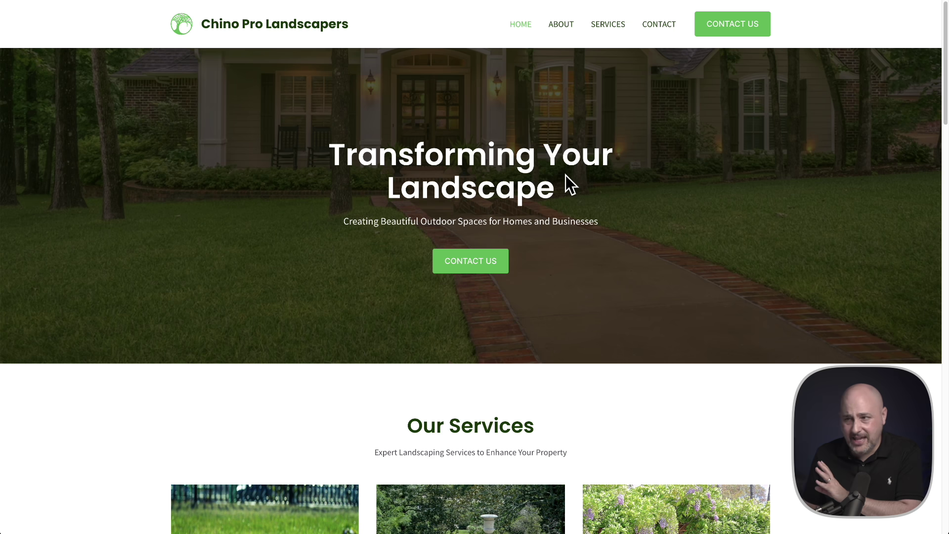
# Scroll the Chino Pro Landscapers example to Our Services and back up slightly.
pyautogui.scroll(-4, 565, 175)
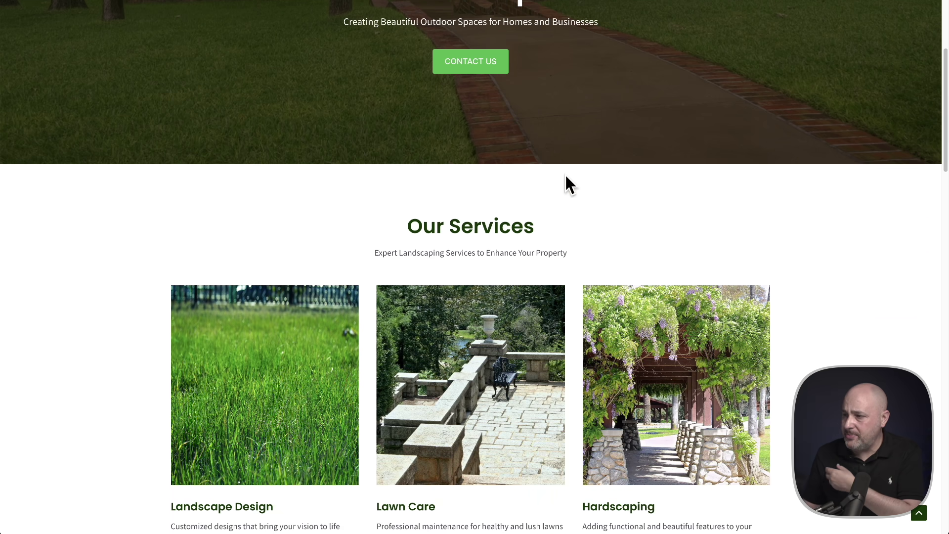
pyautogui.scroll(-2, 565, 176)
pyautogui.scroll(1, 565, 174)
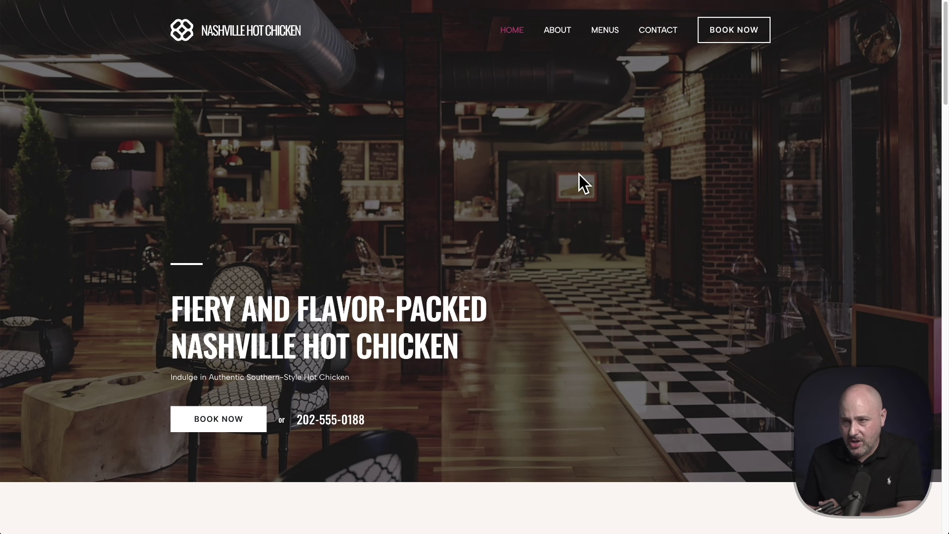
pyautogui.scroll(-4, 490, 195)
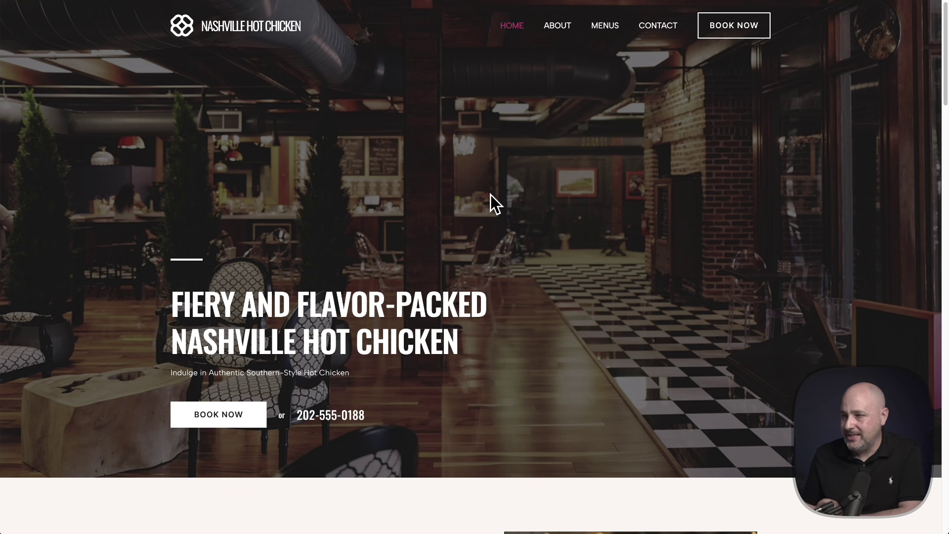
pyautogui.scroll(-5, 491, 194)
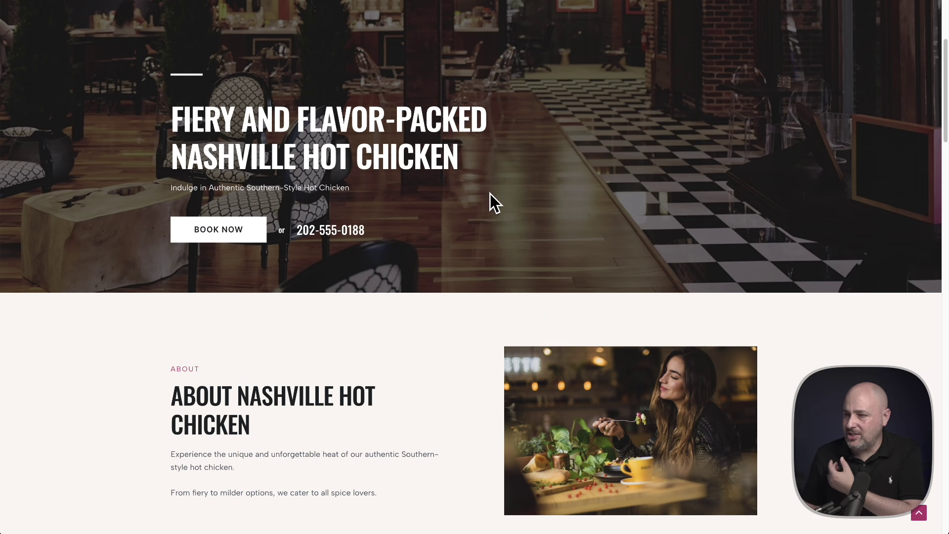
pyautogui.scroll(-3, 490, 193)
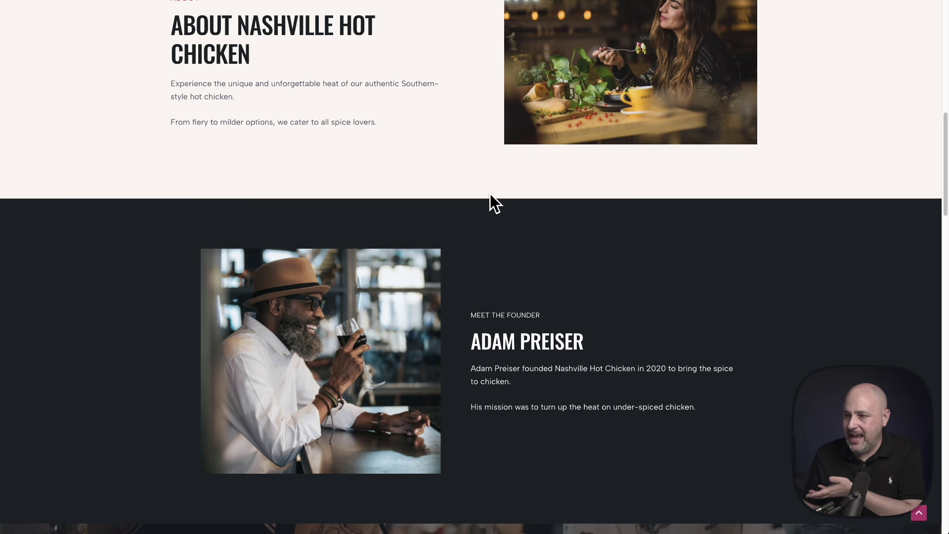
pyautogui.scroll(-1, 491, 193)
pyautogui.scroll(-2, 490, 193)
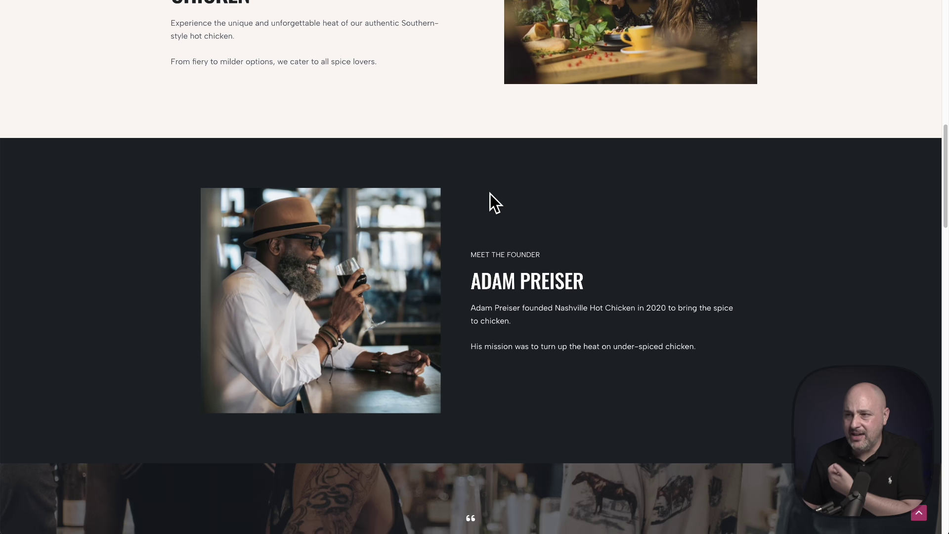
pyautogui.scroll(-3, 490, 193)
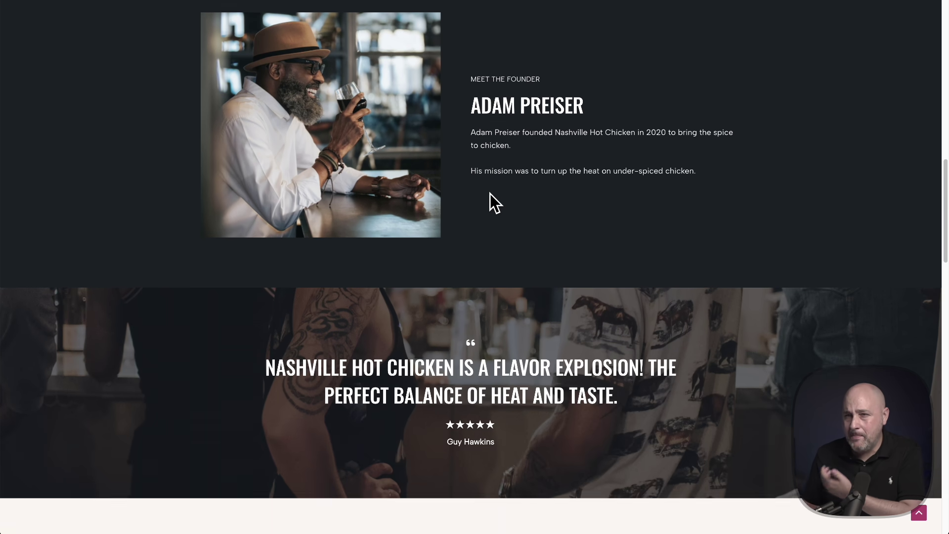
pyautogui.scroll(-3, 490, 193)
pyautogui.scroll(-8, 490, 194)
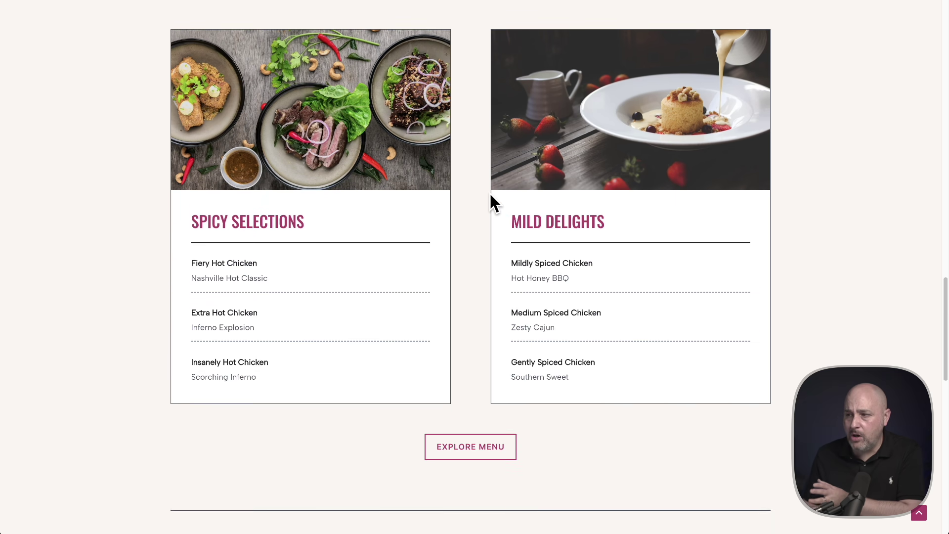
pyautogui.scroll(-10, 491, 194)
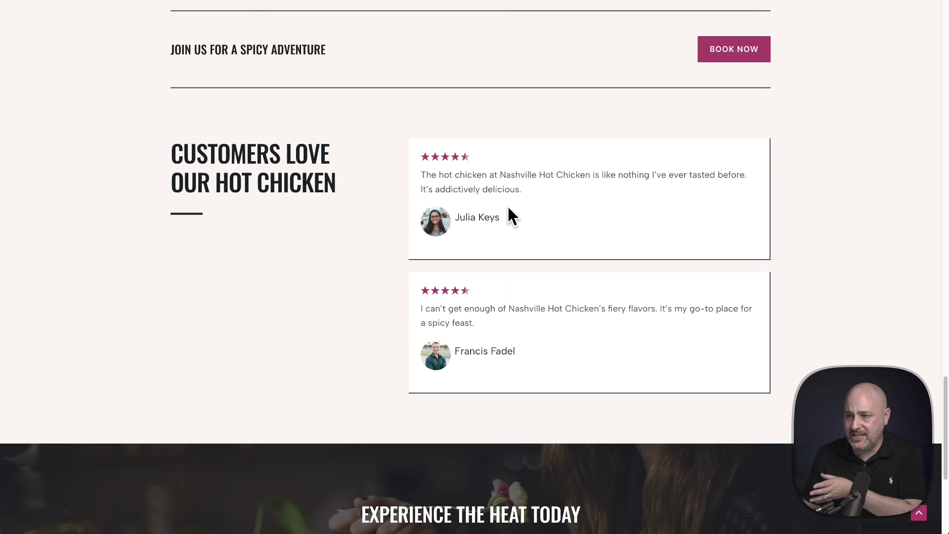
pyautogui.scroll(15, 509, 216)
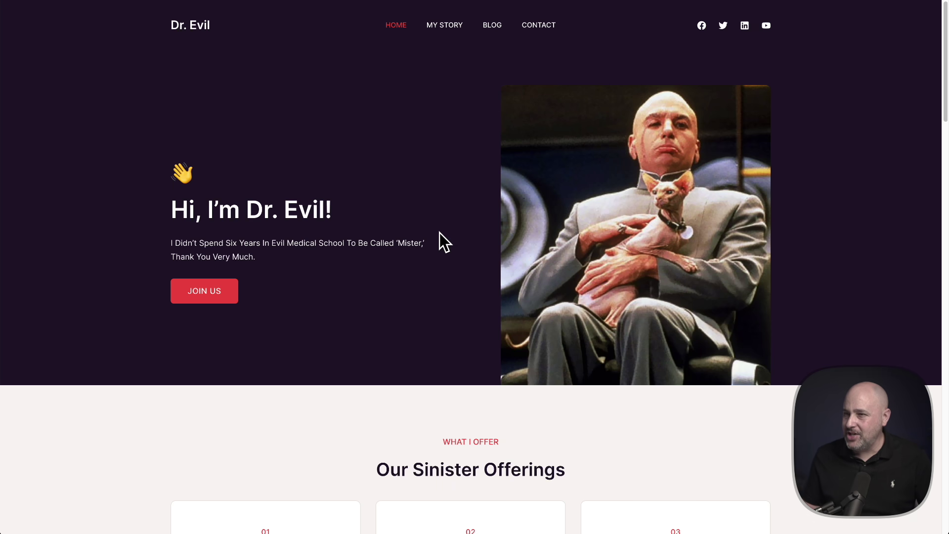
pyautogui.scroll(-2, 439, 233)
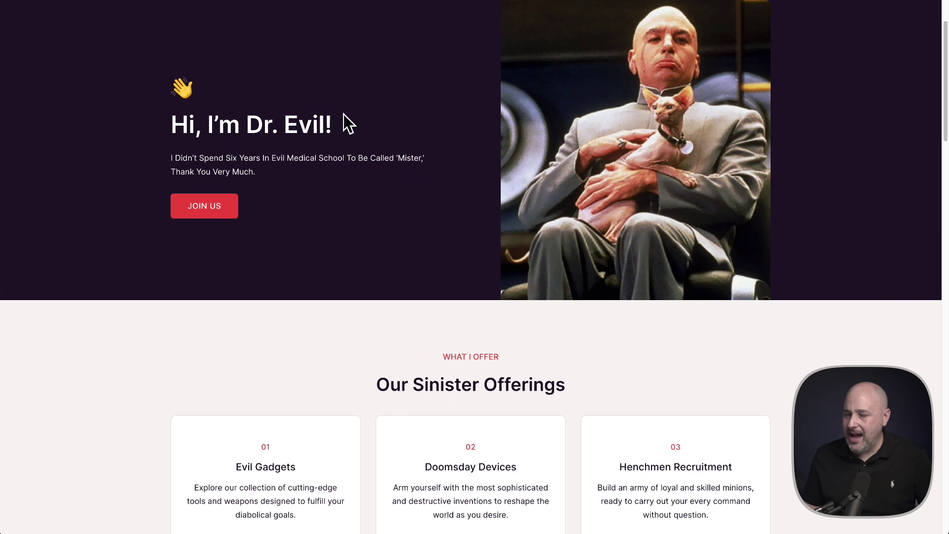
pyautogui.moveTo(344, 114); pyautogui.dragTo(176, 117)
pyautogui.moveTo(172, 156); pyautogui.dragTo(414, 152)
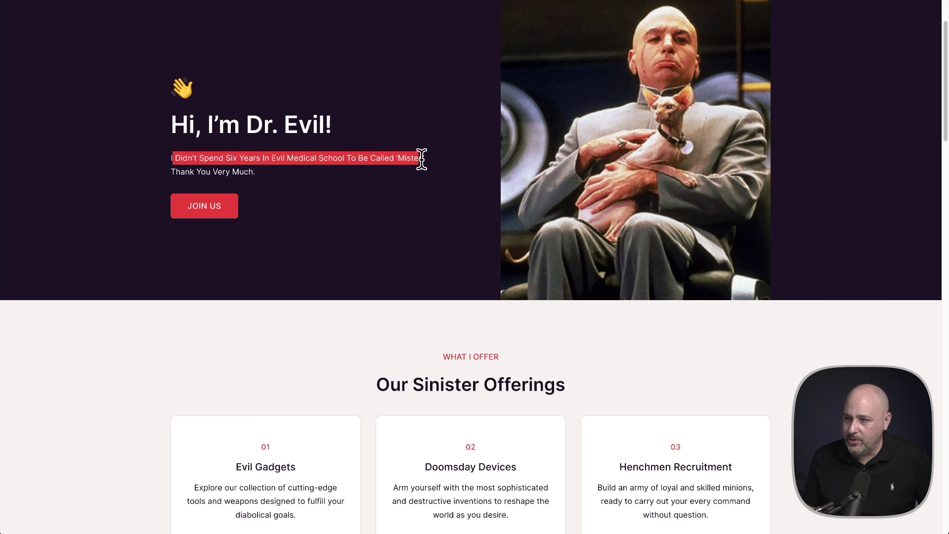
pyautogui.click(324, 168)
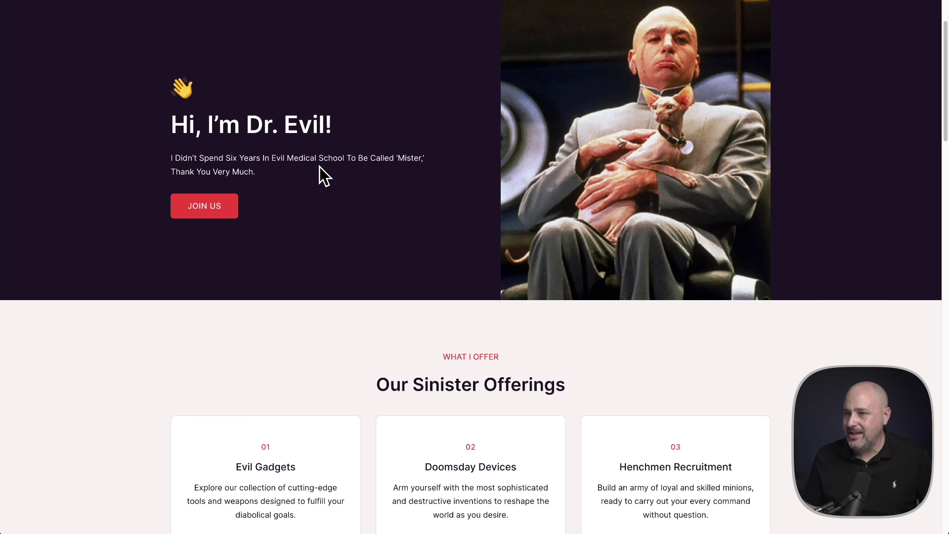
pyautogui.scroll(-4, 312, 167)
pyautogui.scroll(-2, 312, 167)
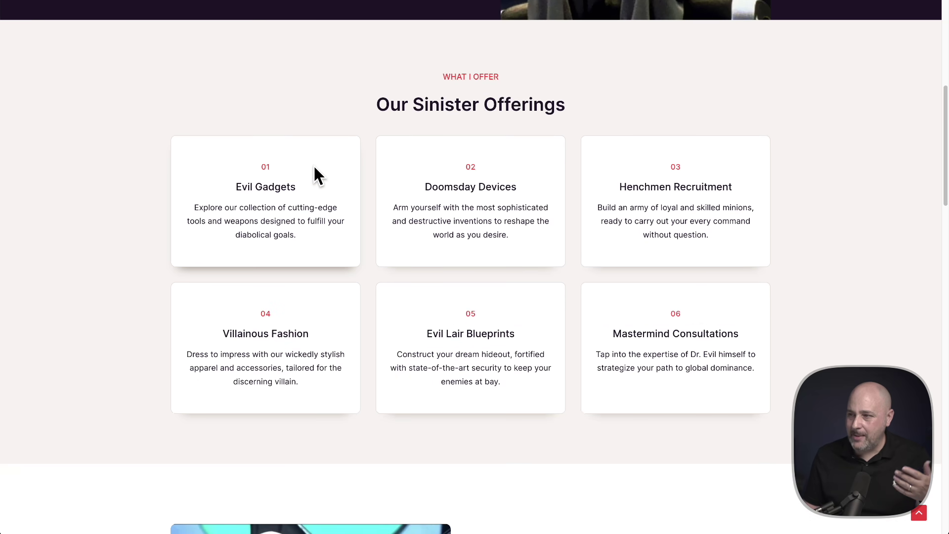
pyautogui.scroll(-5, 314, 168)
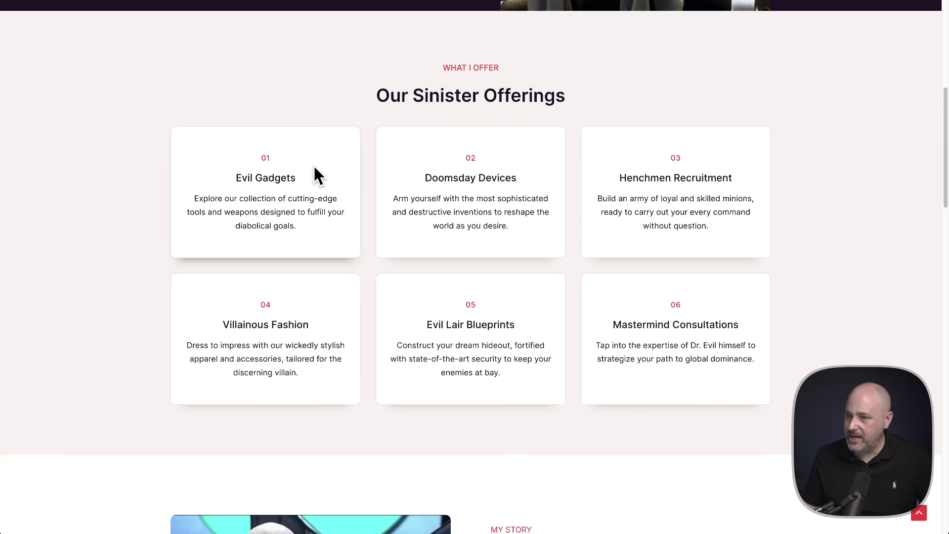
pyautogui.scroll(-3, 313, 166)
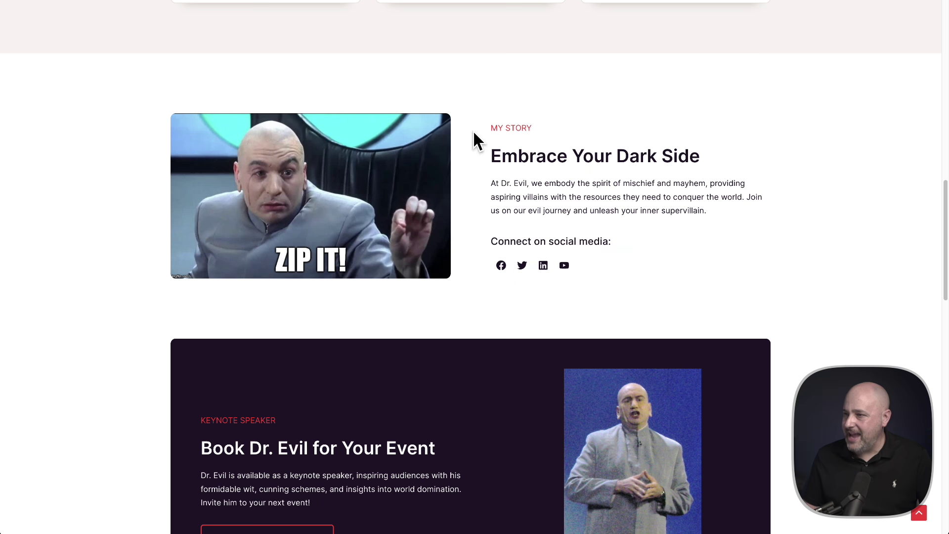
pyautogui.tripleClick(714, 152)
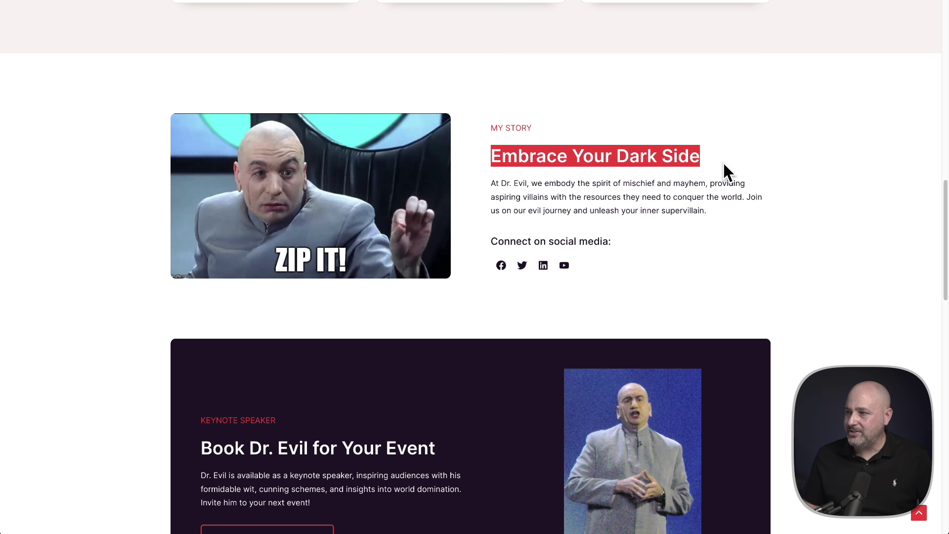
pyautogui.click(631, 184)
pyautogui.scroll(-1, 553, 227)
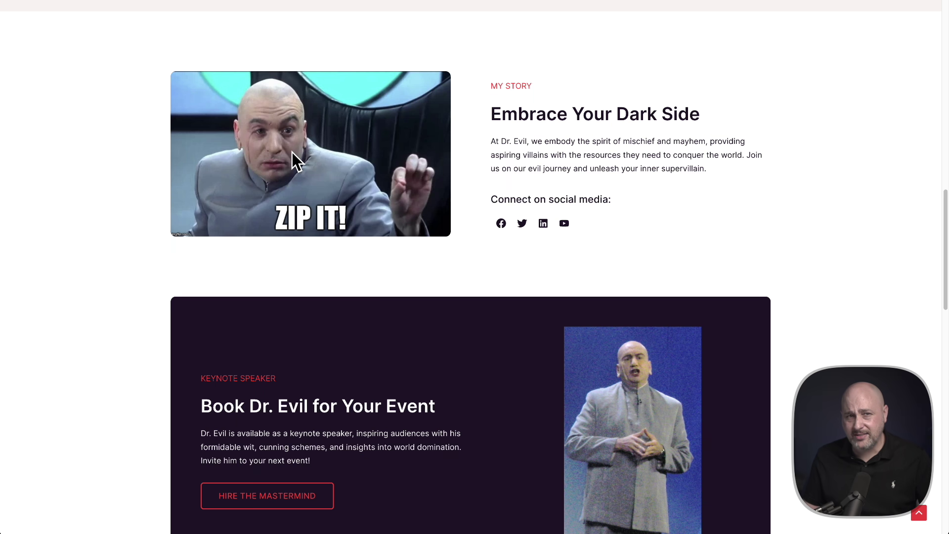
pyautogui.scroll(-5, 293, 157)
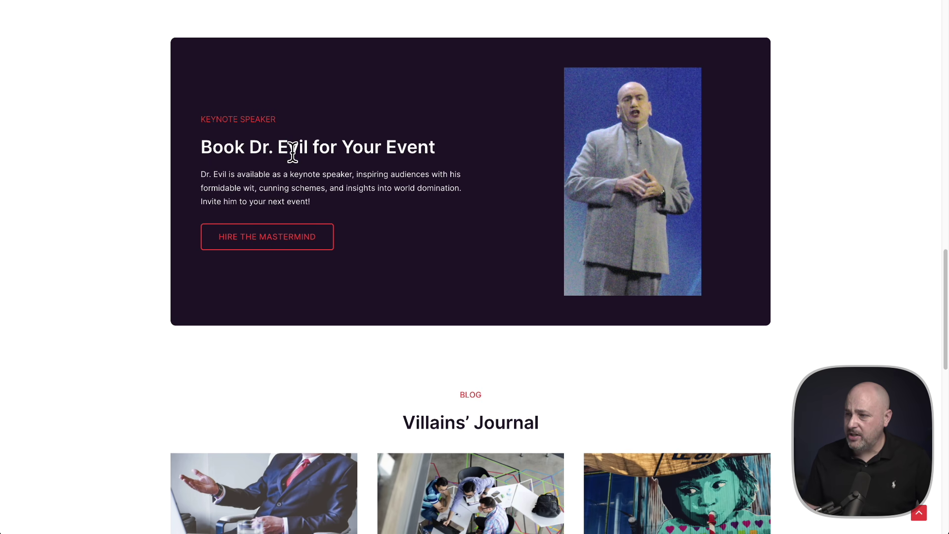
pyautogui.scroll(-14, 292, 152)
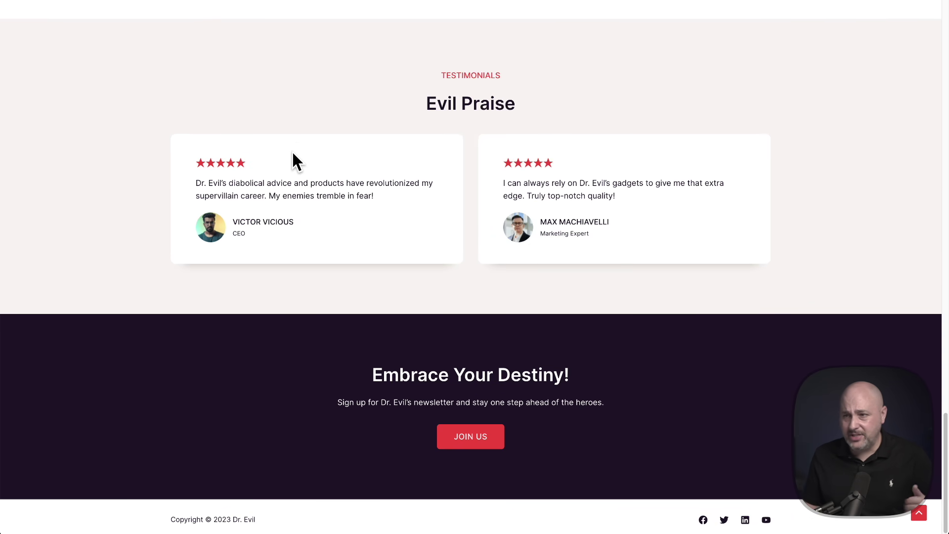
pyautogui.moveTo(198, 179); pyautogui.dragTo(399, 197)
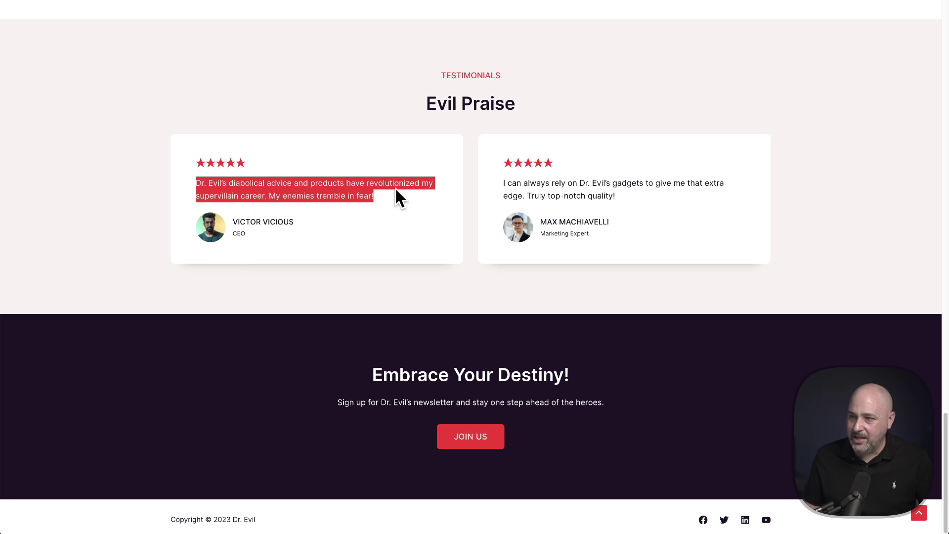
pyautogui.click(395, 187)
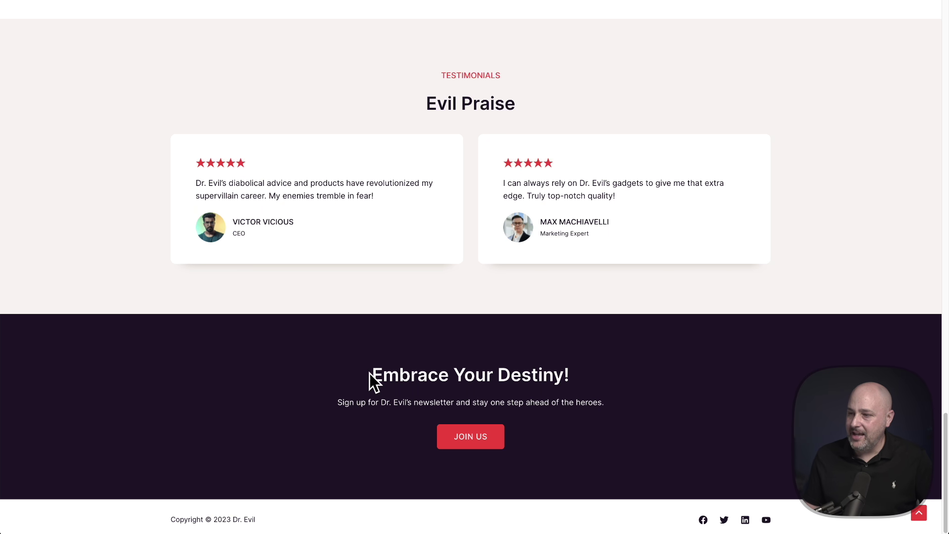
pyautogui.moveTo(373, 374); pyautogui.dragTo(588, 378)
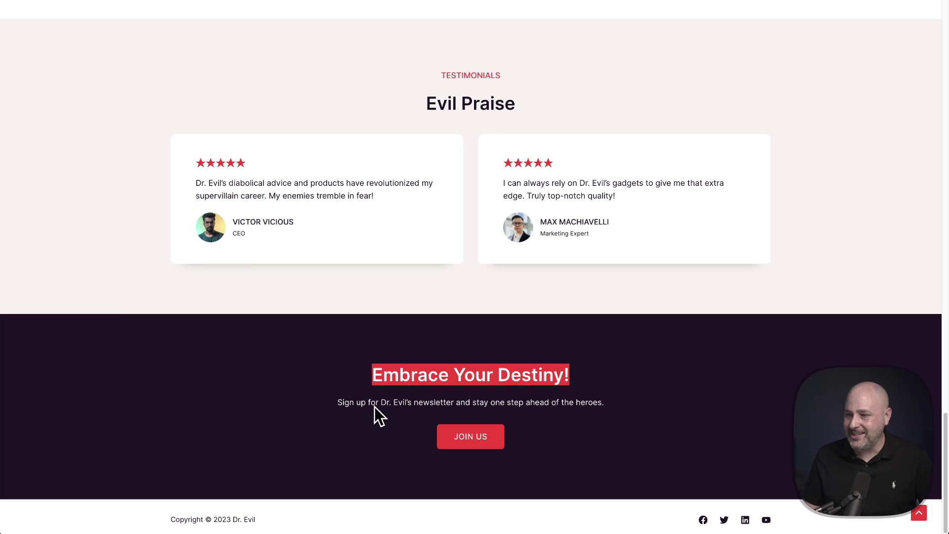
pyautogui.moveTo(368, 403); pyautogui.dragTo(535, 416)
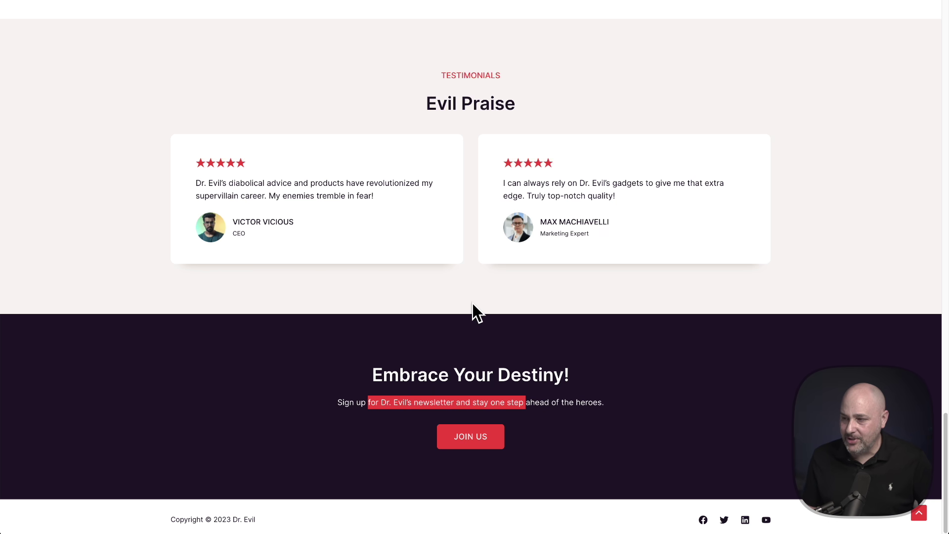
pyautogui.scroll(20, 472, 304)
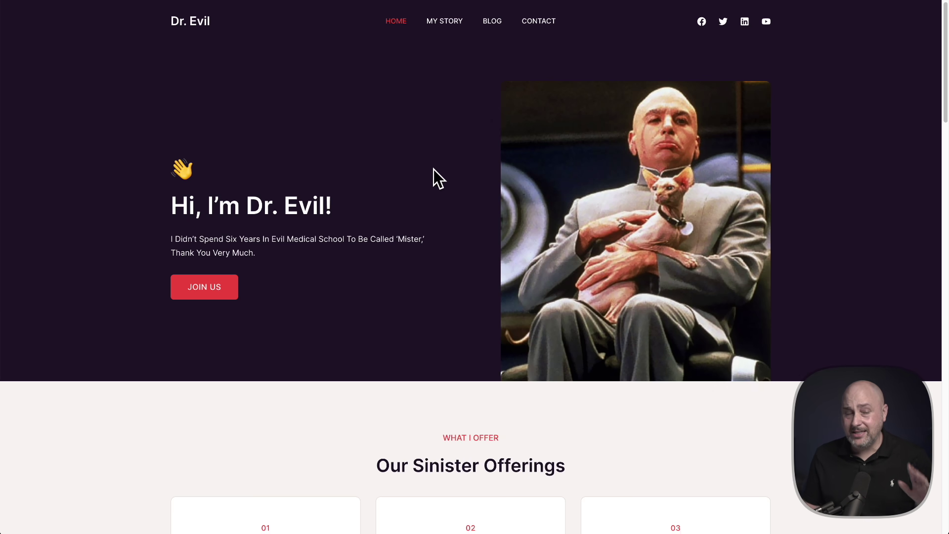
pyautogui.click(447, 27)
pyautogui.scroll(-4, 331, 94)
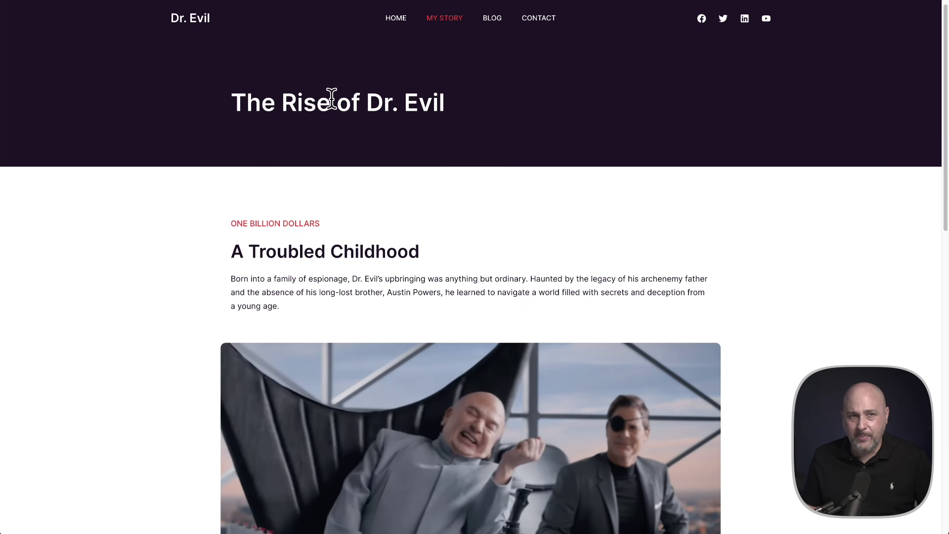
pyautogui.scroll(4, 331, 102)
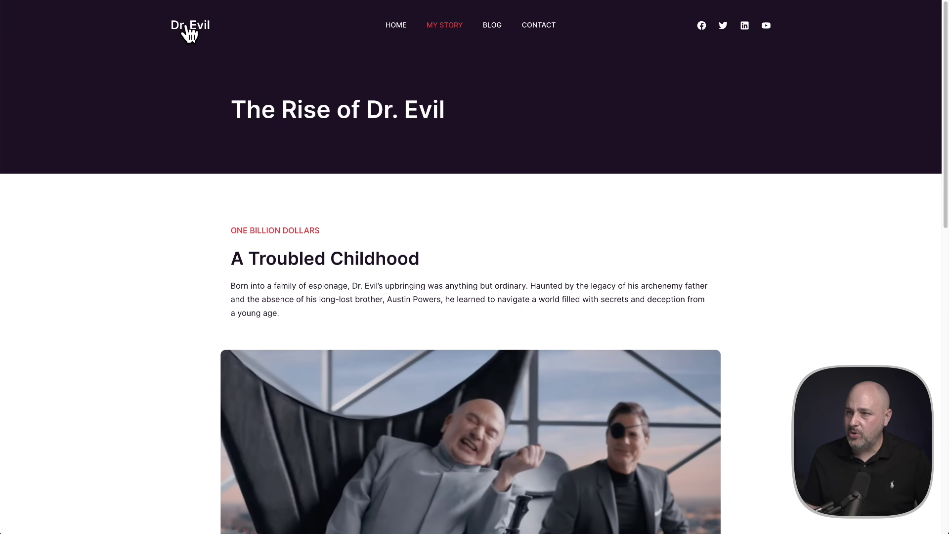
pyautogui.click(186, 28)
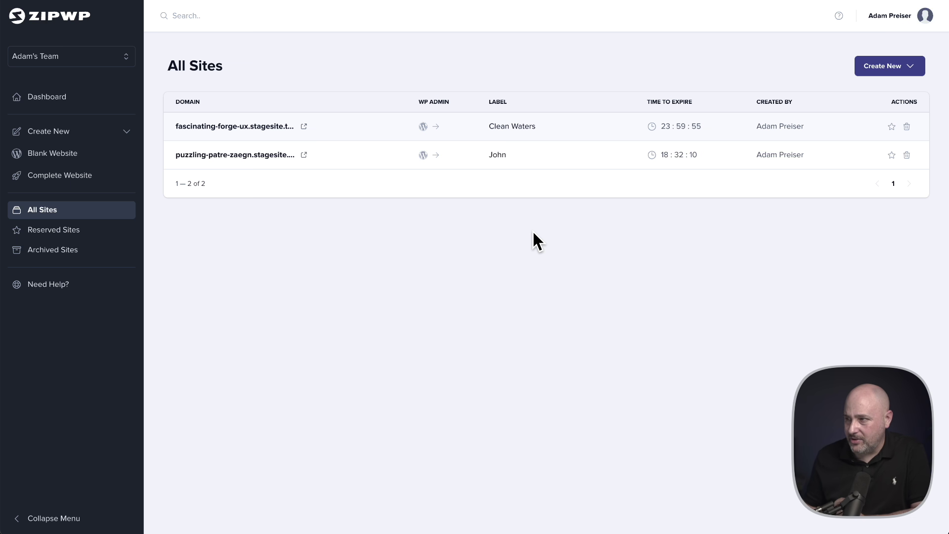
# View the 'Create a Stunning Website in Just 60 Seconds' hero with its Join The Waitlist form.
pyautogui.moveTo(672, 130)
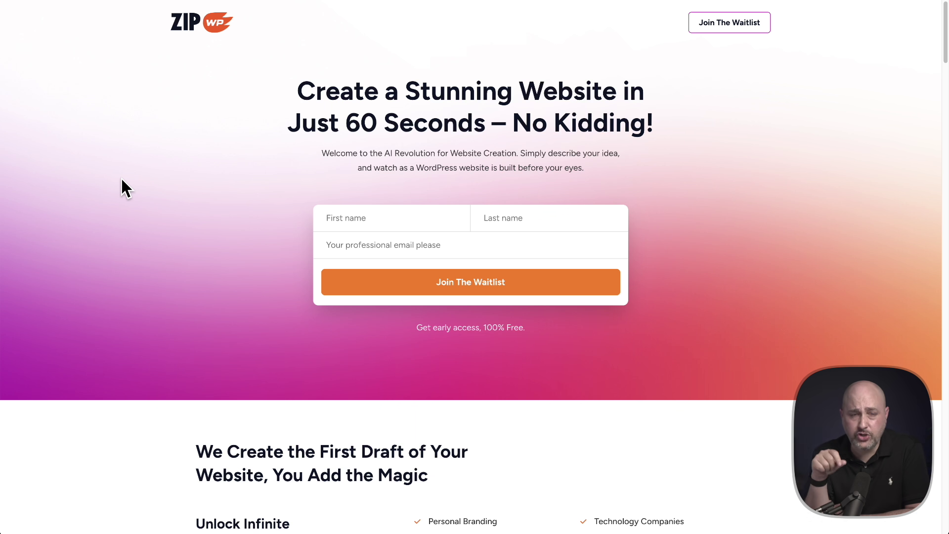
# Scroll past the template previews and The Old Way to the web-professional and entrepreneur sections.
pyautogui.scroll(-8, 122, 179)
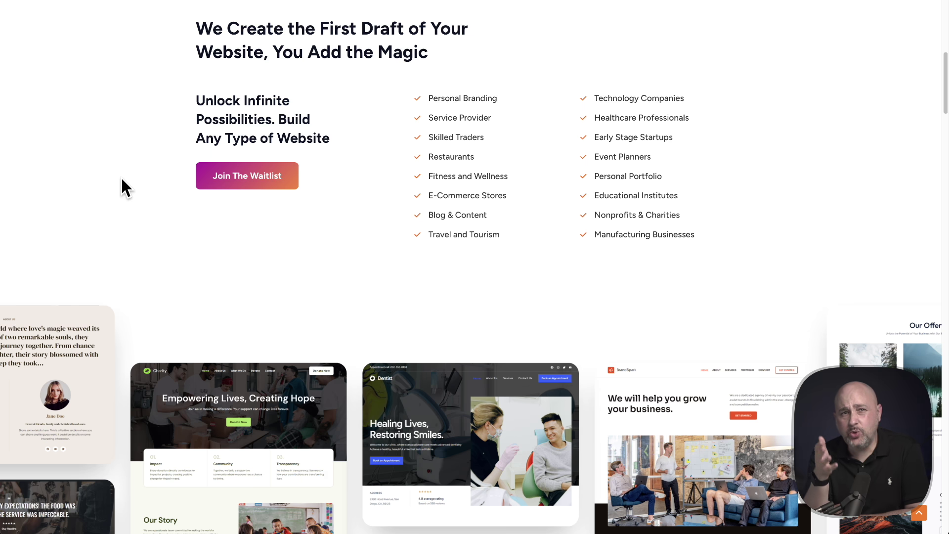
pyautogui.scroll(-15, 121, 179)
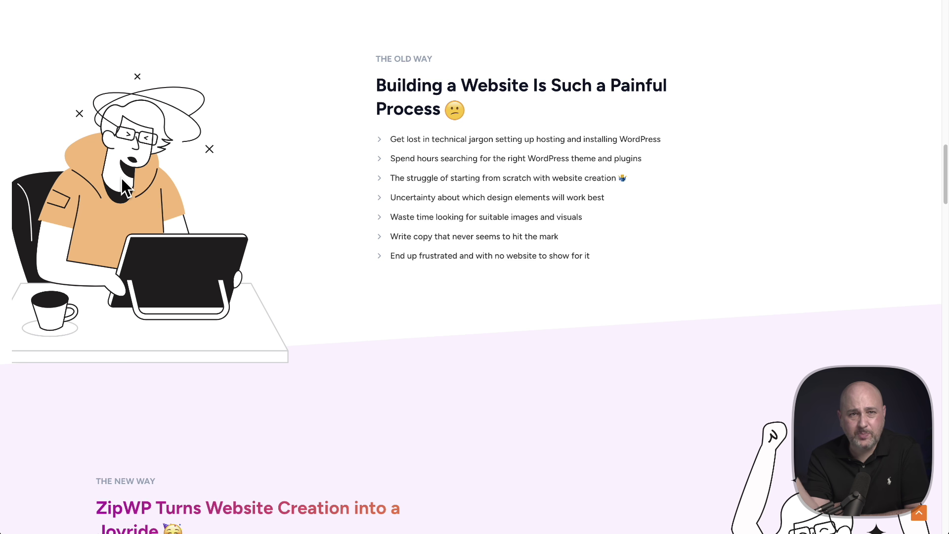
pyautogui.scroll(-10, 126, 187)
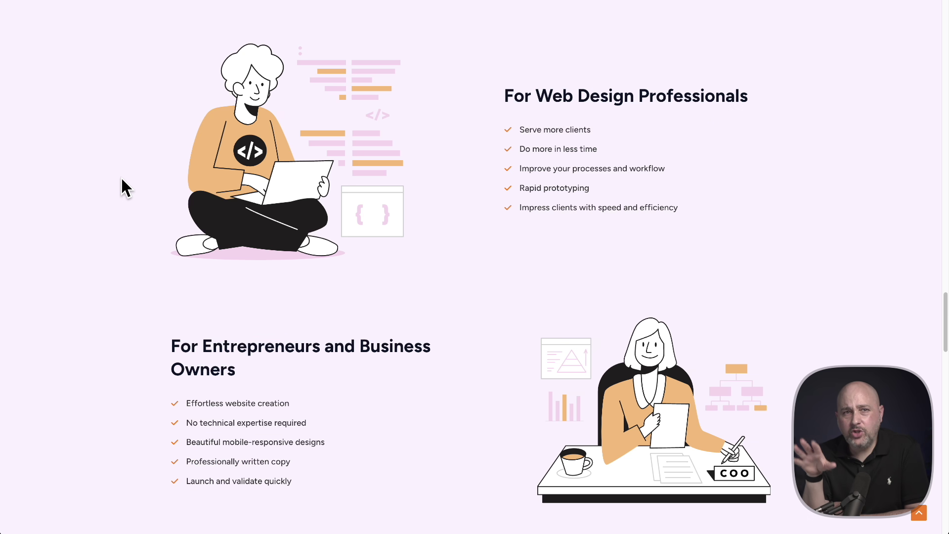